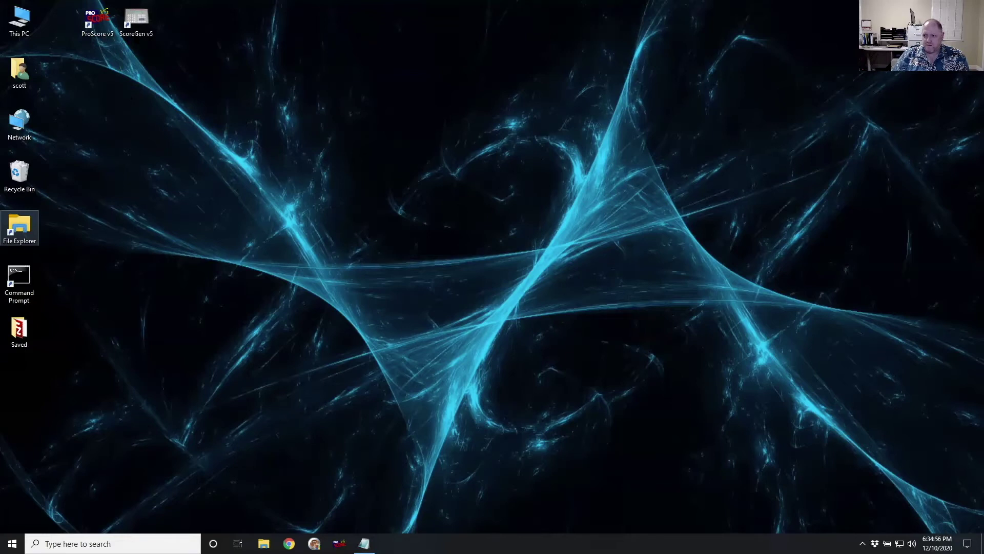
- Launch ScoreGen, open Setup Units, turn off Use Junction Box and enable iKeypad Connections
{"action": "double_click", "coordinate": [141, 16]}
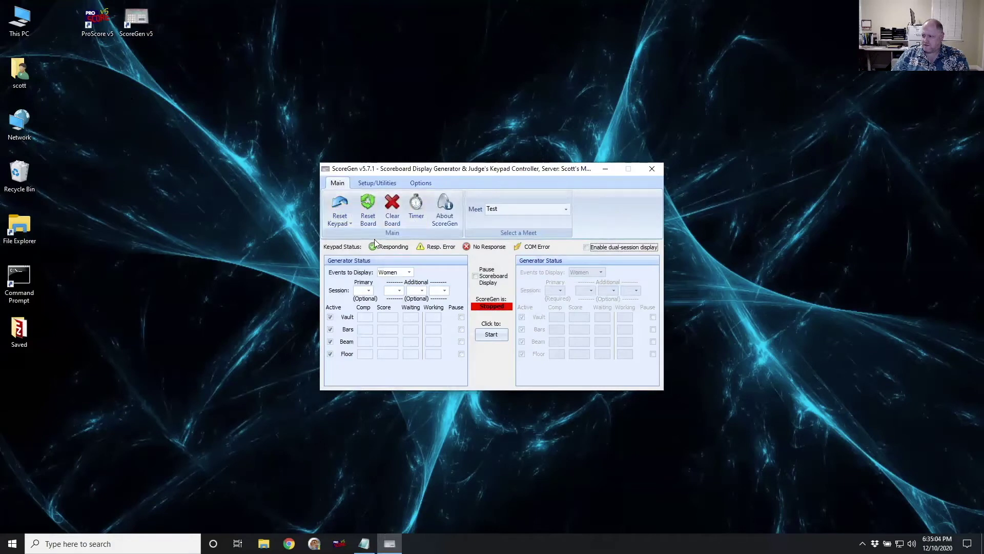
{"action": "left_click", "coordinate": [377, 184]}
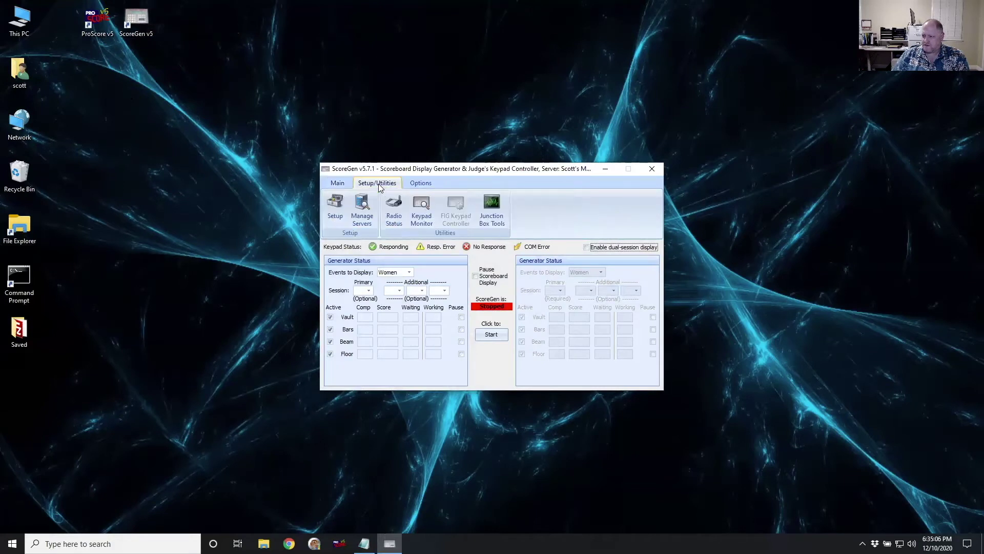
{"action": "left_click", "coordinate": [338, 204]}
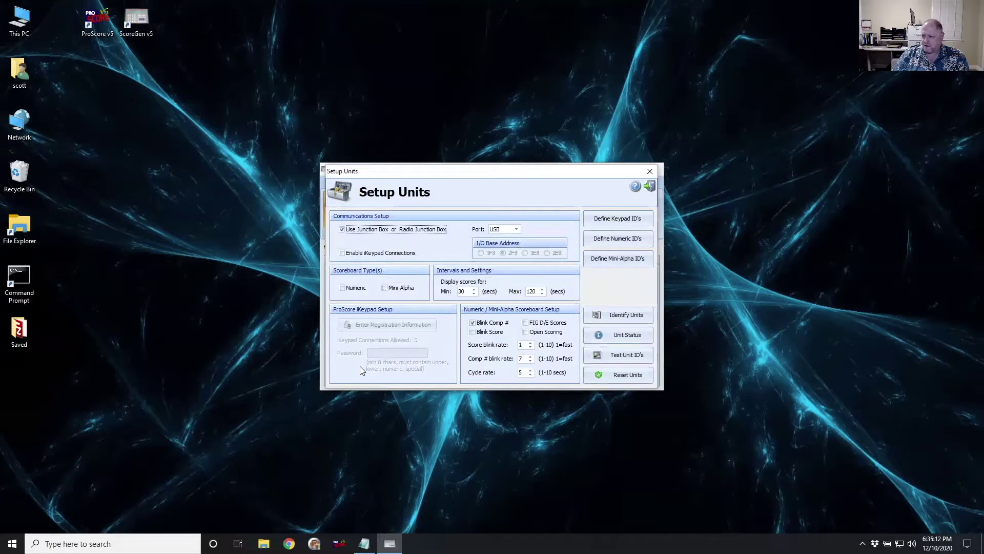
{"action": "left_click", "coordinate": [342, 230]}
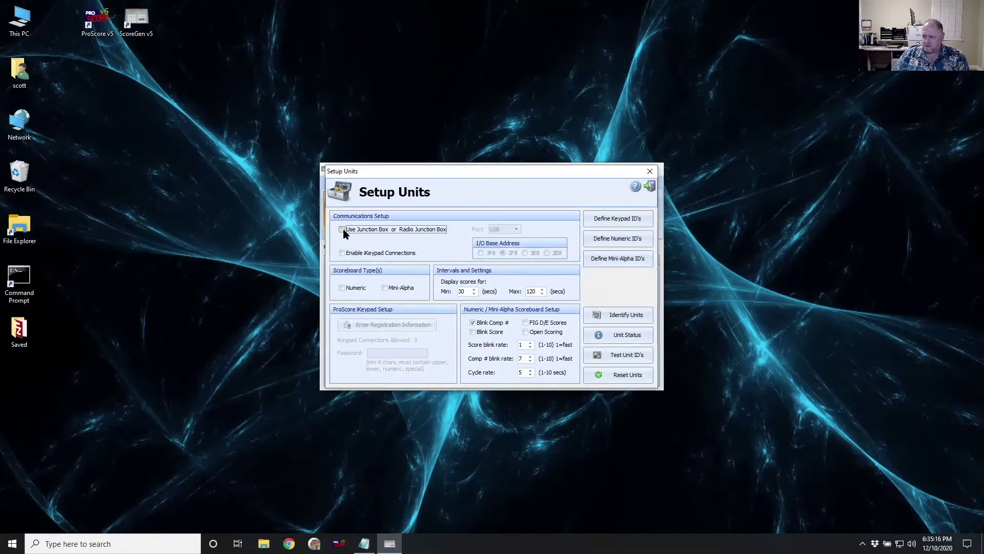
{"action": "left_click", "coordinate": [342, 254]}
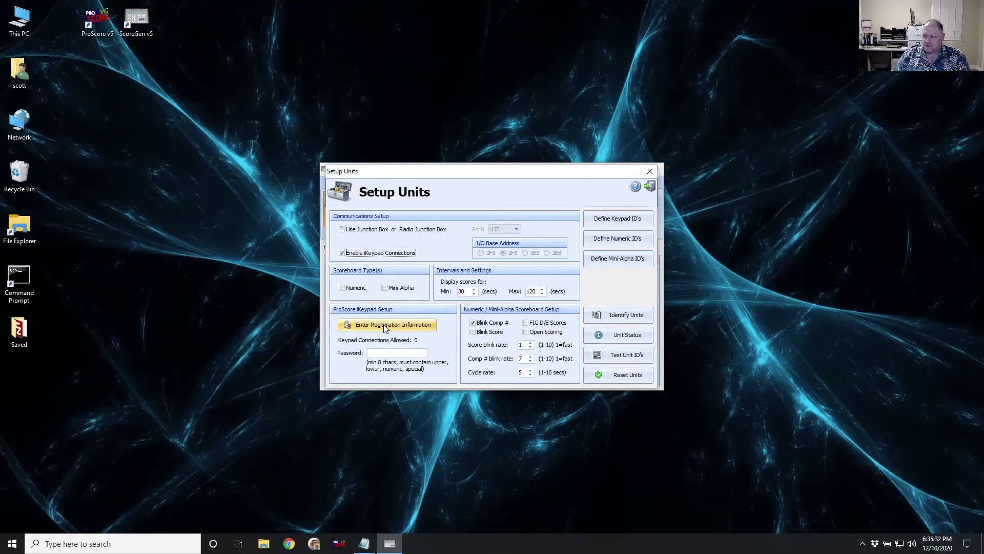
- Paste the registration code from Notepad into the iKeypad registration form and confirm it
{"action": "left_click", "coordinate": [386, 329]}
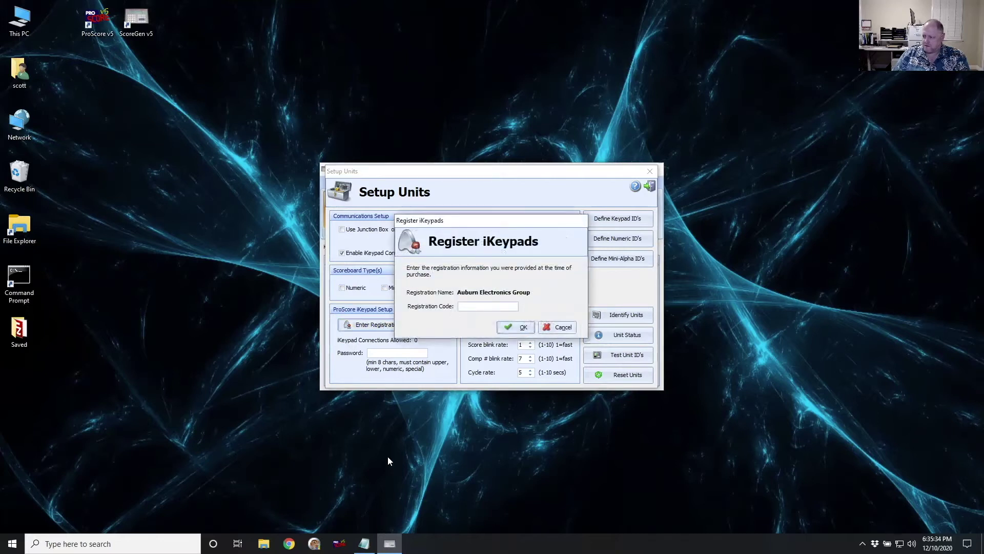
{"action": "left_click", "coordinate": [364, 542]}
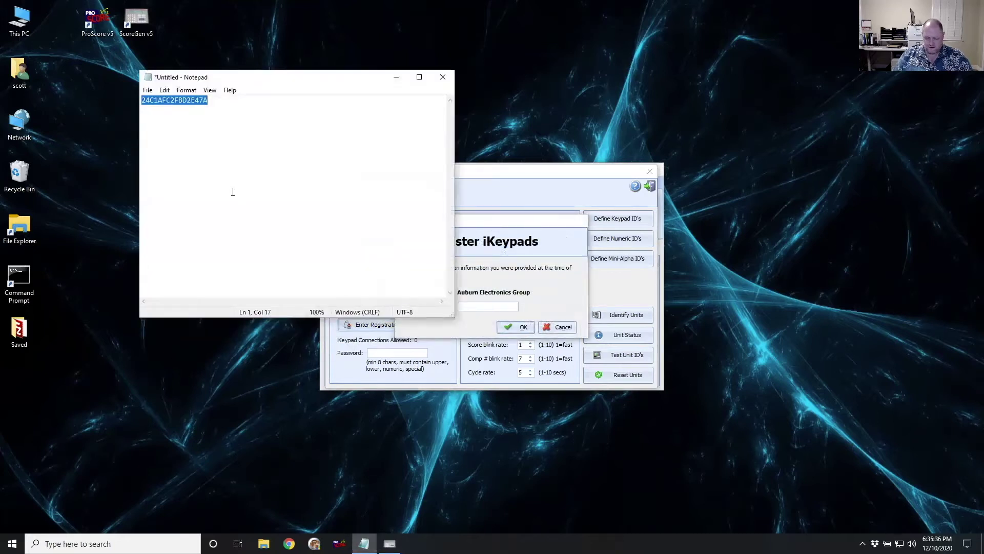
{"action": "left_click", "coordinate": [396, 77]}
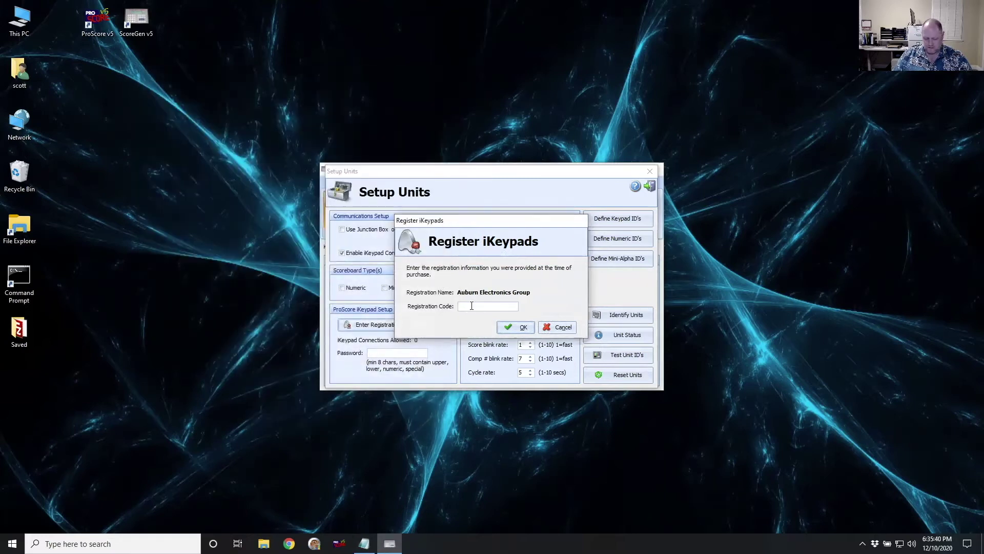
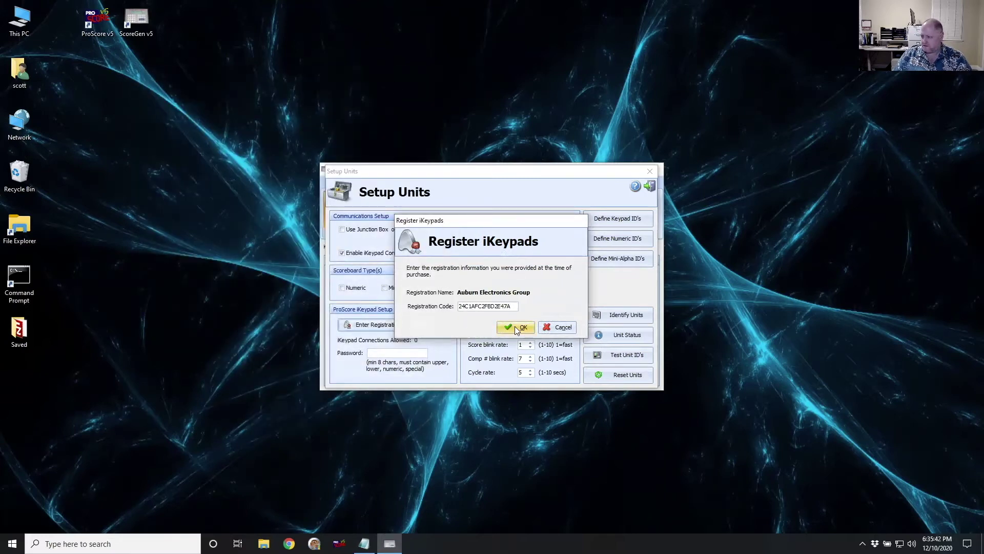
{"action": "left_click", "coordinate": [515, 326]}
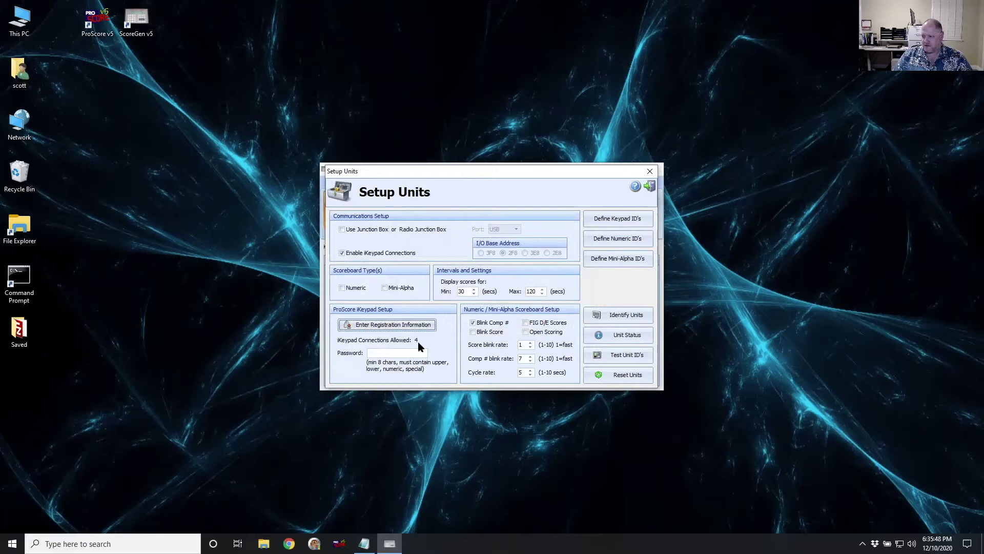
- Enter an iKeypad password of at least 8 mixed-type characters
{"action": "left_click", "coordinate": [384, 352]}
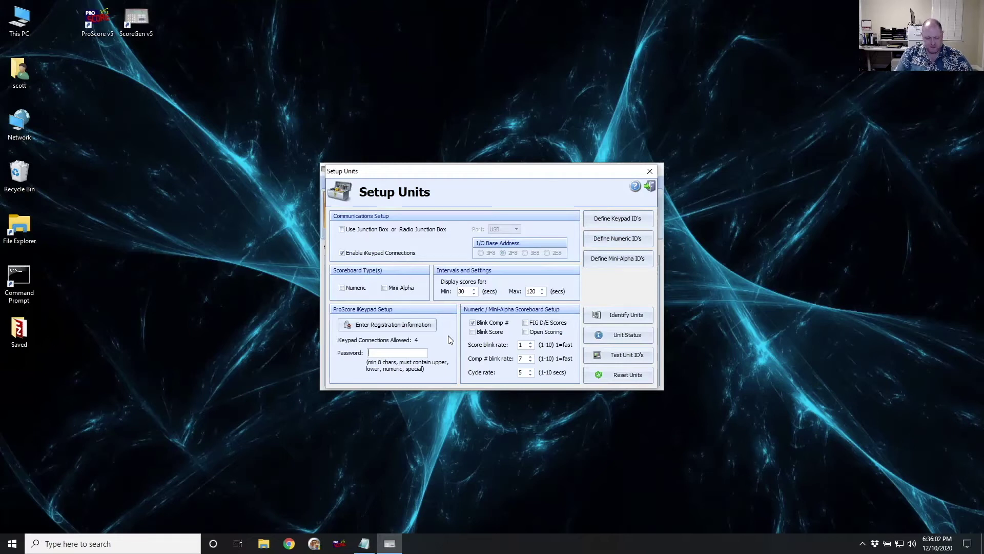
{"action": "type", "text": "***********"}
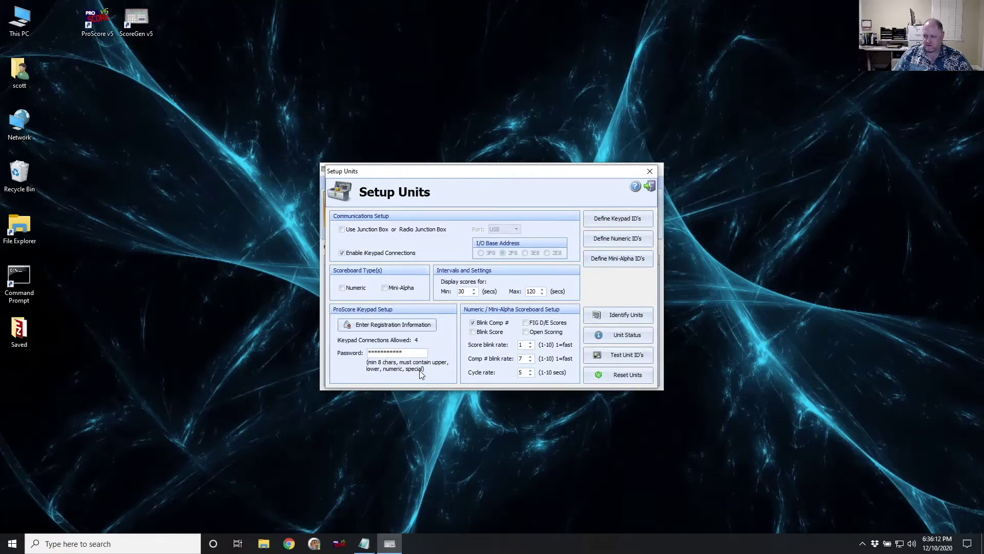
- In Define Keypad IDs, give judge #1 keypad ID 01 for Vault
{"action": "left_click", "coordinate": [632, 218]}
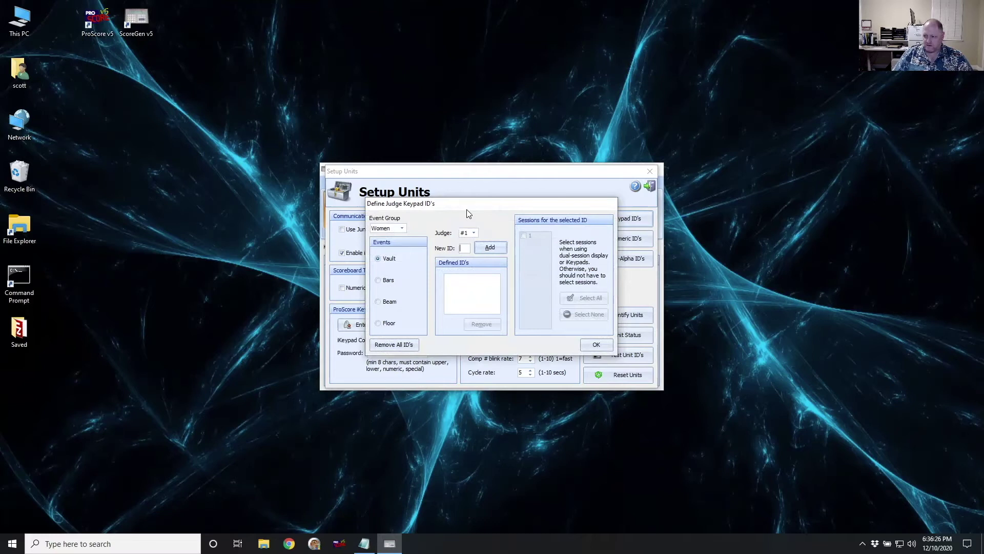
{"action": "left_click", "coordinate": [389, 261]}
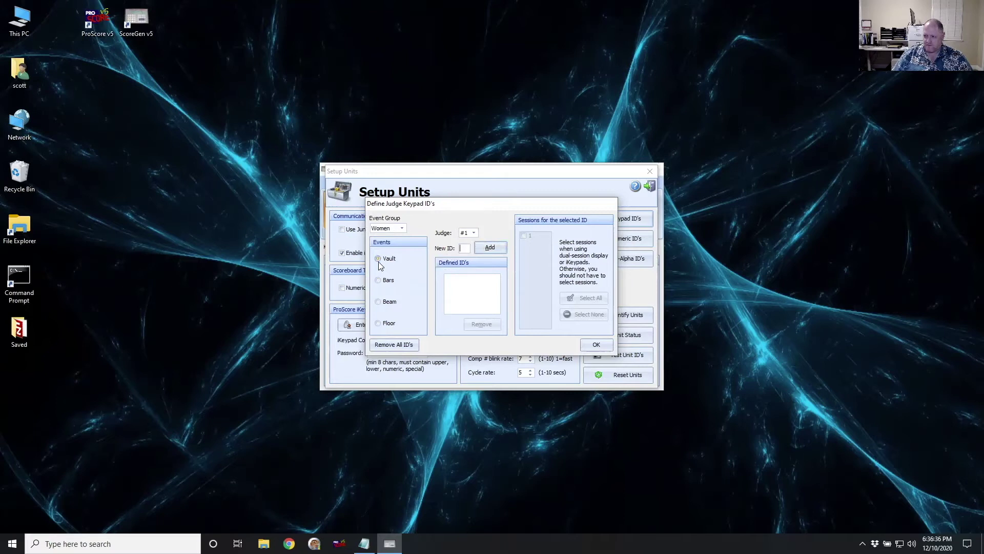
{"action": "left_click", "coordinate": [474, 233]}
{"action": "left_click", "coordinate": [464, 246]}
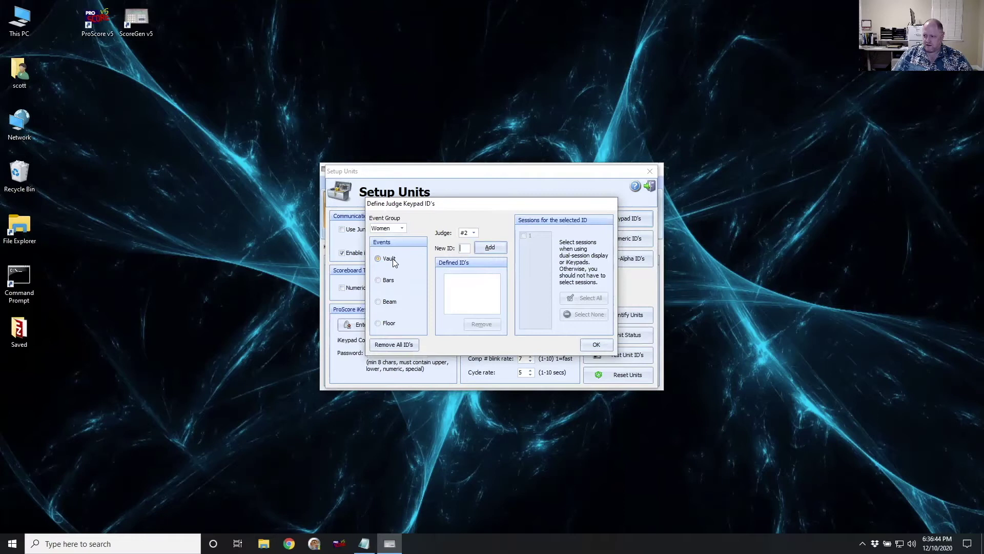
{"action": "left_click", "coordinate": [475, 232]}
{"action": "left_click", "coordinate": [464, 239]}
{"action": "type", "text": "01"}
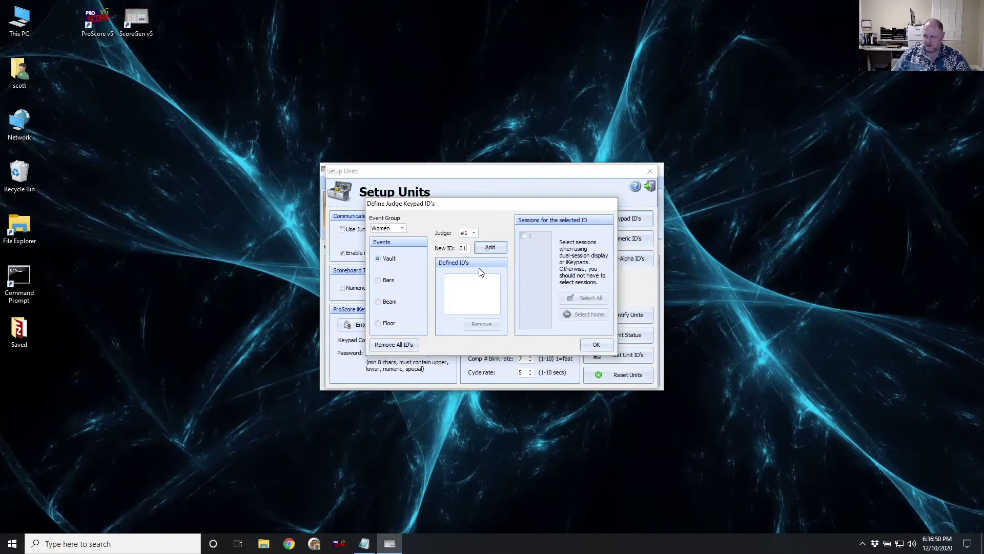
{"action": "left_click", "coordinate": [489, 247]}
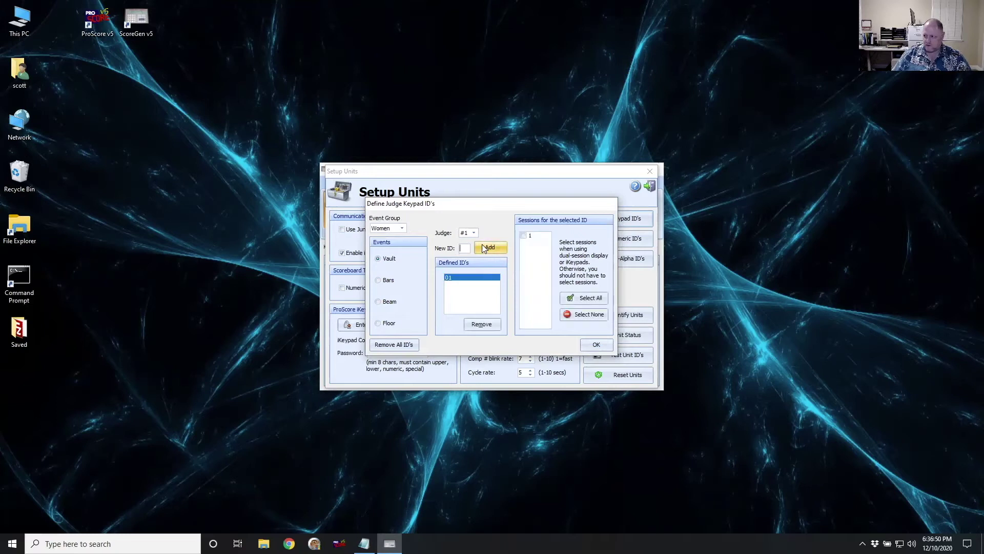
- Add judge #1 IDs 02 for Bars, 03 for Beam and 04 for Floor, then confirm
{"action": "left_click", "coordinate": [388, 282]}
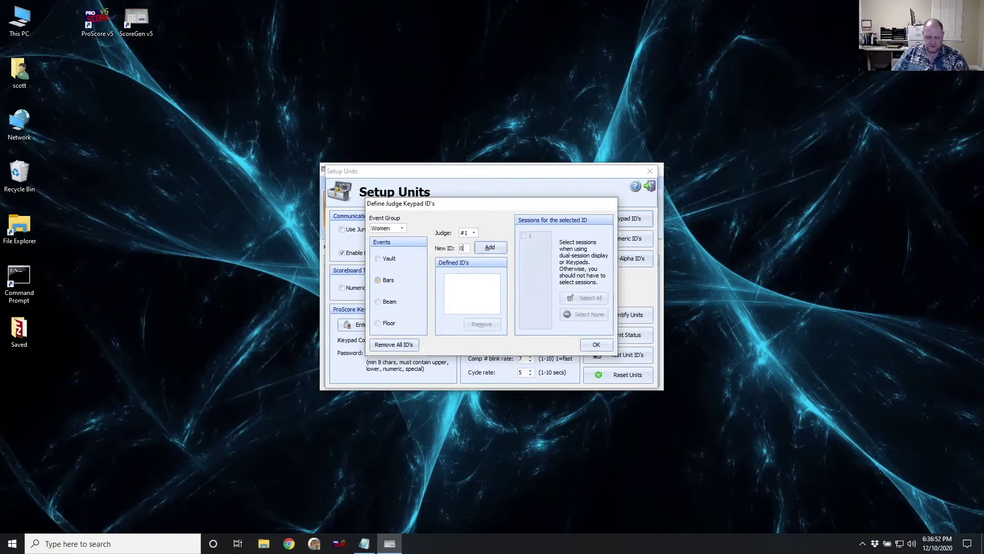
{"action": "type", "text": "02"}
{"action": "key", "text": "Return"}
{"action": "left_click", "coordinate": [383, 302]}
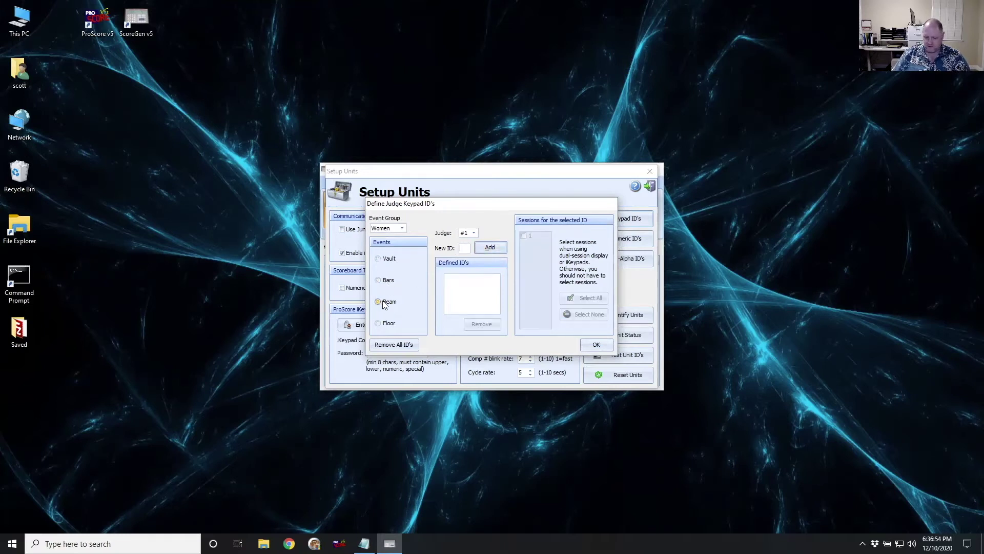
{"action": "type", "text": "03"}
{"action": "key", "text": "Return"}
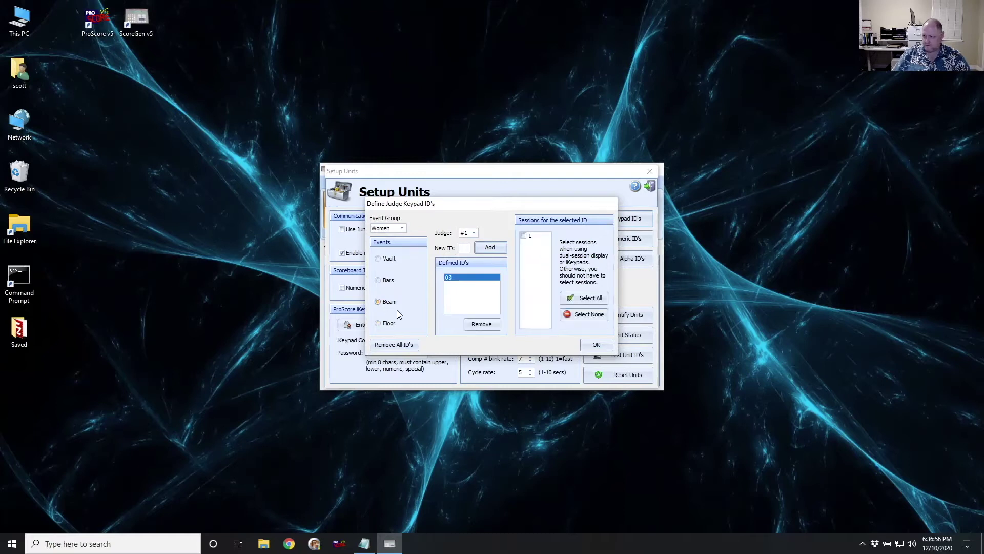
{"action": "left_click", "coordinate": [384, 322]}
{"action": "type", "text": "04"}
{"action": "key", "text": "Return"}
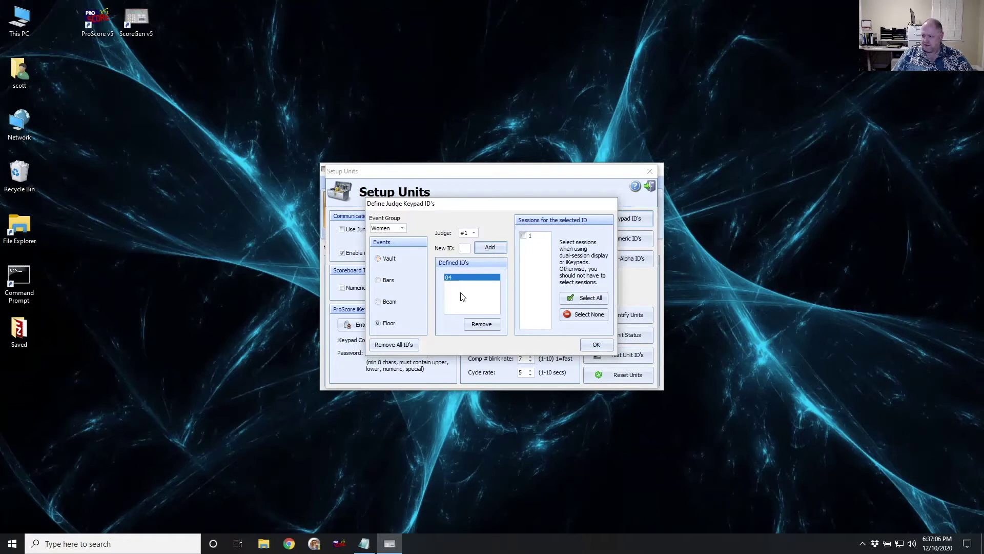
{"action": "left_click", "coordinate": [597, 345]}
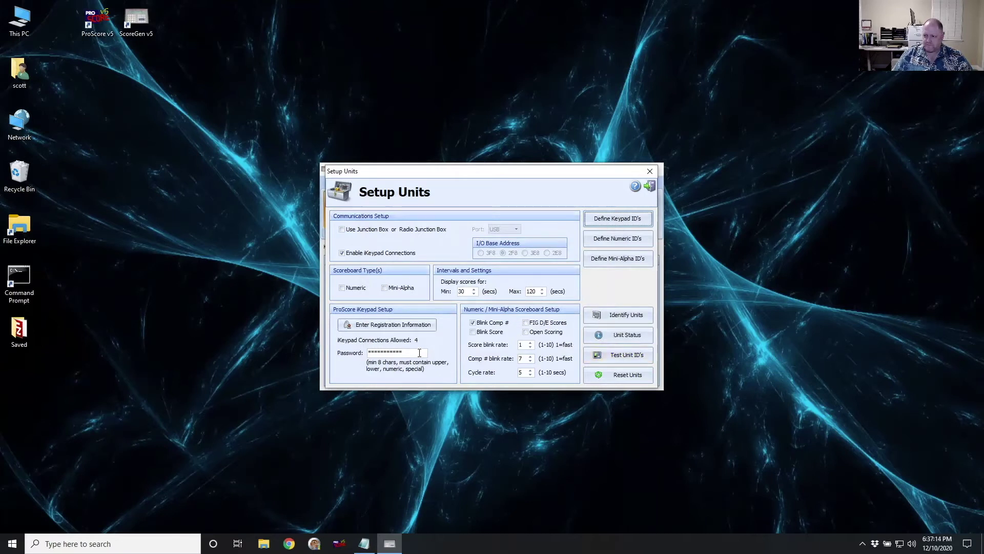
{"action": "left_click", "coordinate": [628, 218]}
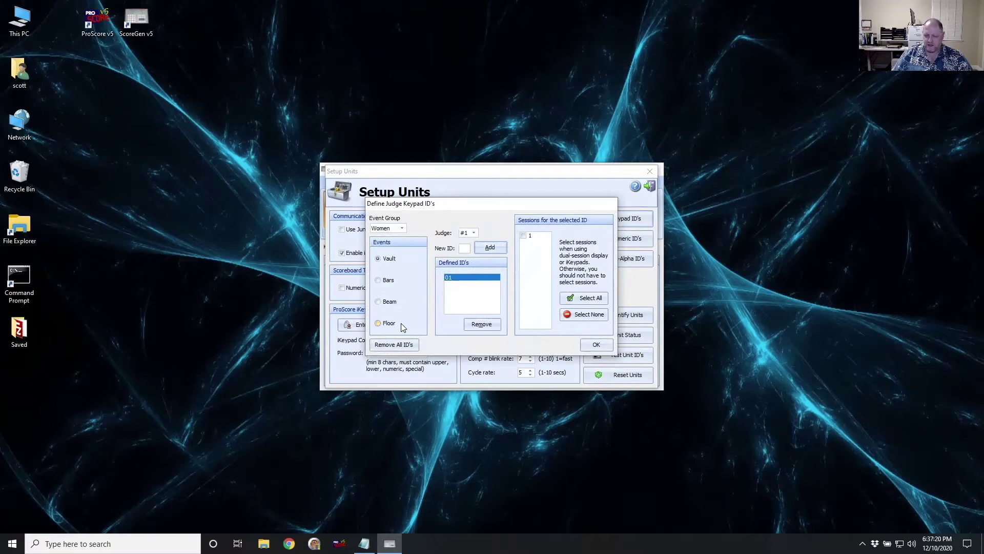
{"action": "left_click", "coordinate": [392, 303]}
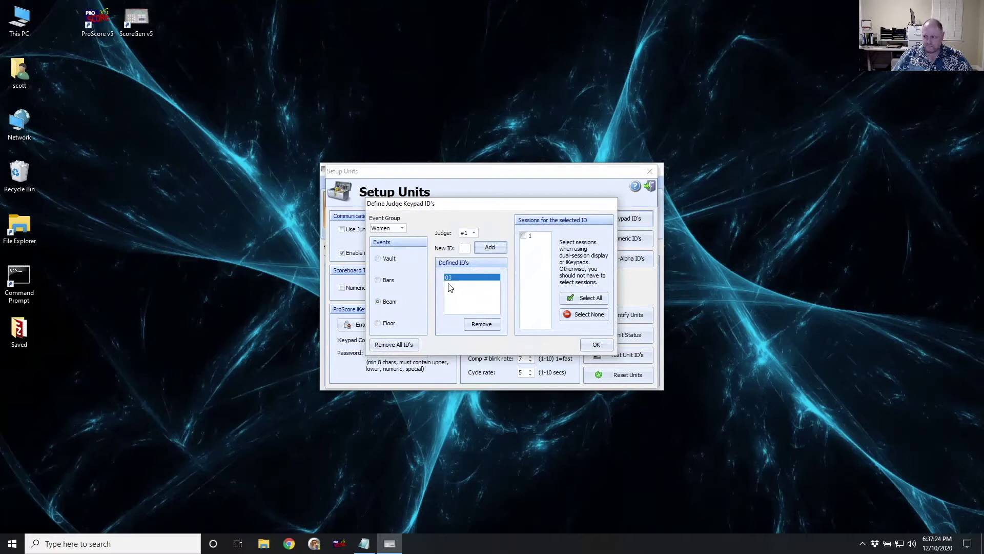
{"action": "left_click", "coordinate": [378, 258]}
{"action": "left_click", "coordinate": [596, 345]}
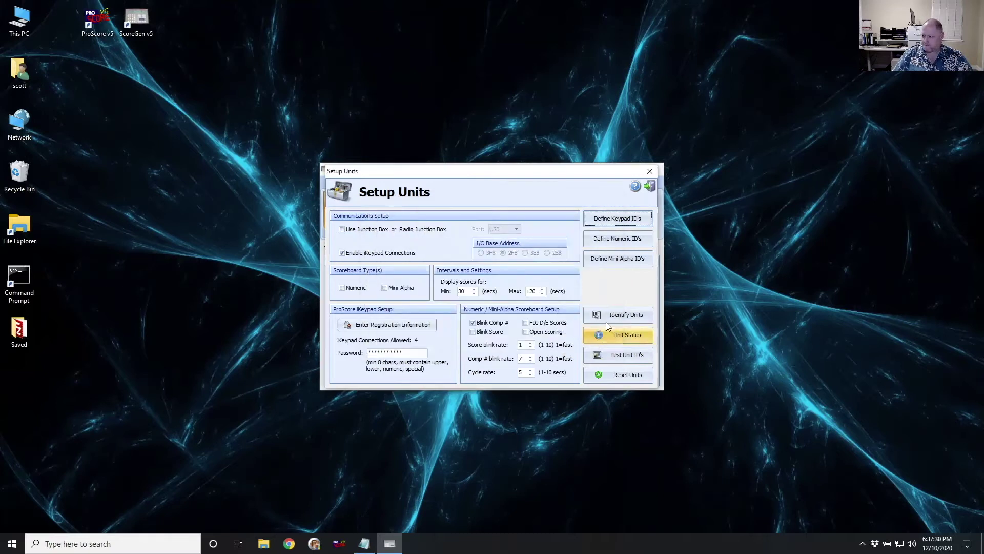
- Close Setup Units and nudge the ScoreGen main window slightly right and up
{"action": "left_click", "coordinate": [649, 185]}
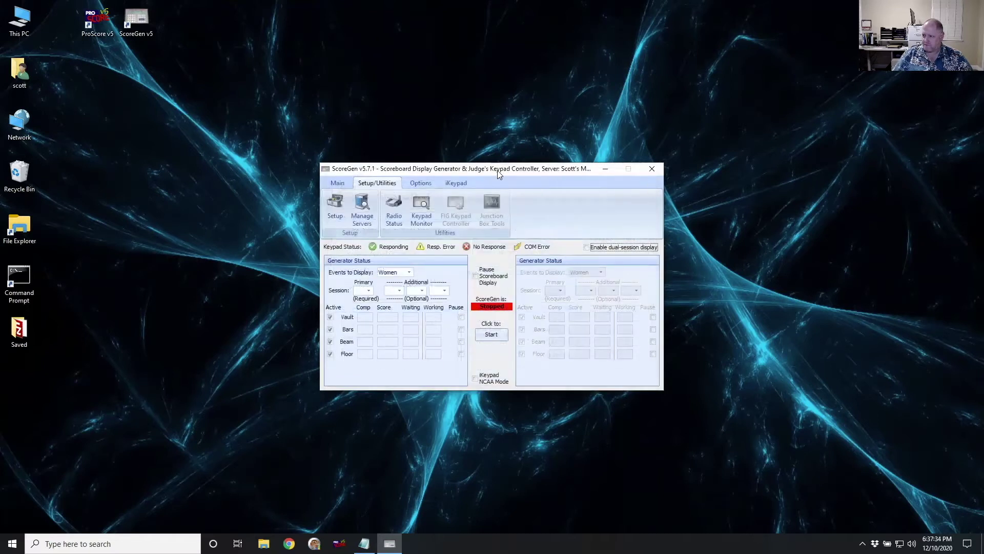
{"action": "left_click_drag", "start_coordinate": [497, 170], "coordinate": [464, 156]}
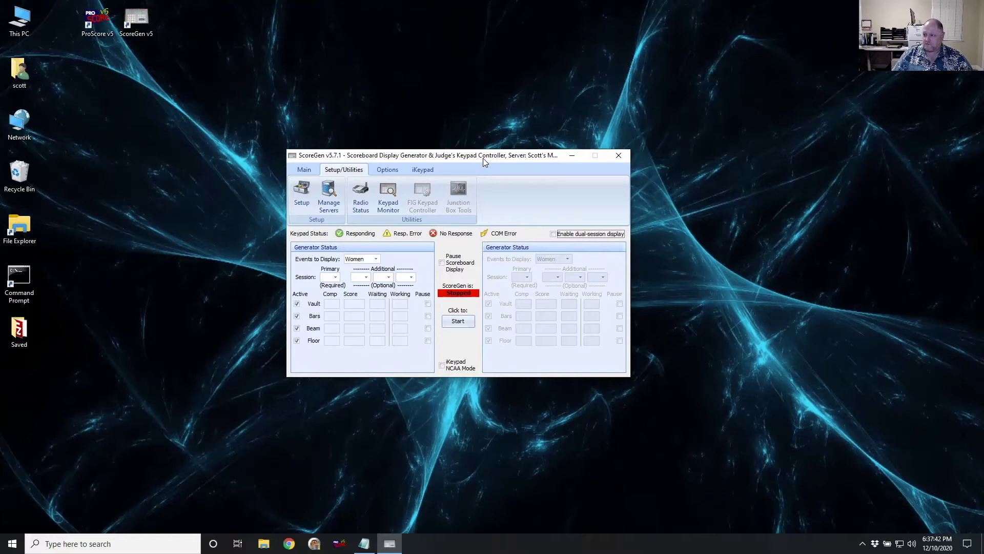
{"action": "mouse_move", "coordinate": [483, 157]}
{"action": "left_mouse_down"}
{"action": "mouse_move", "coordinate": [543, 146]}
{"action": "mouse_move", "coordinate": [498, 161]}
{"action": "left_mouse_up"}
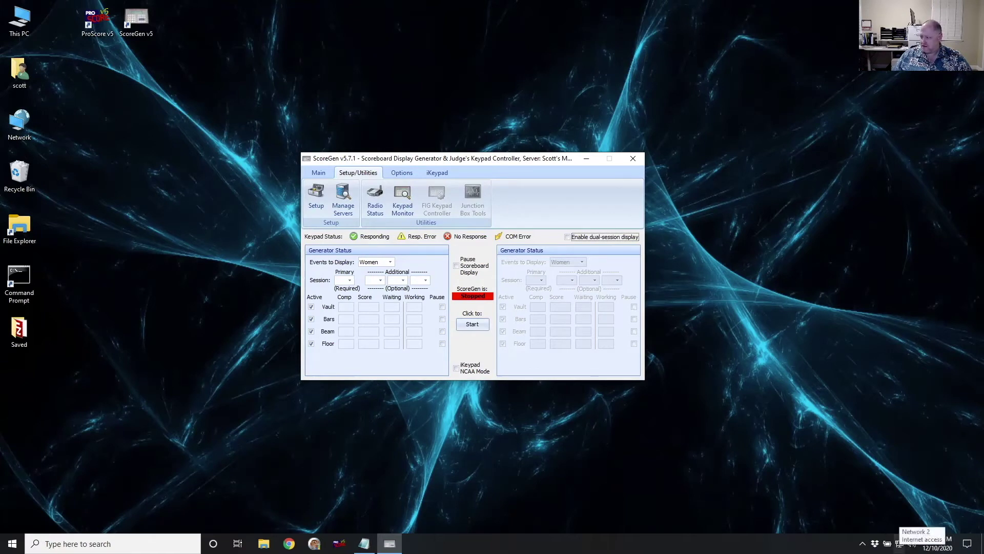
- Open Network 2 properties and select IPv4 192.168.77.26 and DNS server 192.168.77.1
{"action": "left_click", "coordinate": [900, 543]}
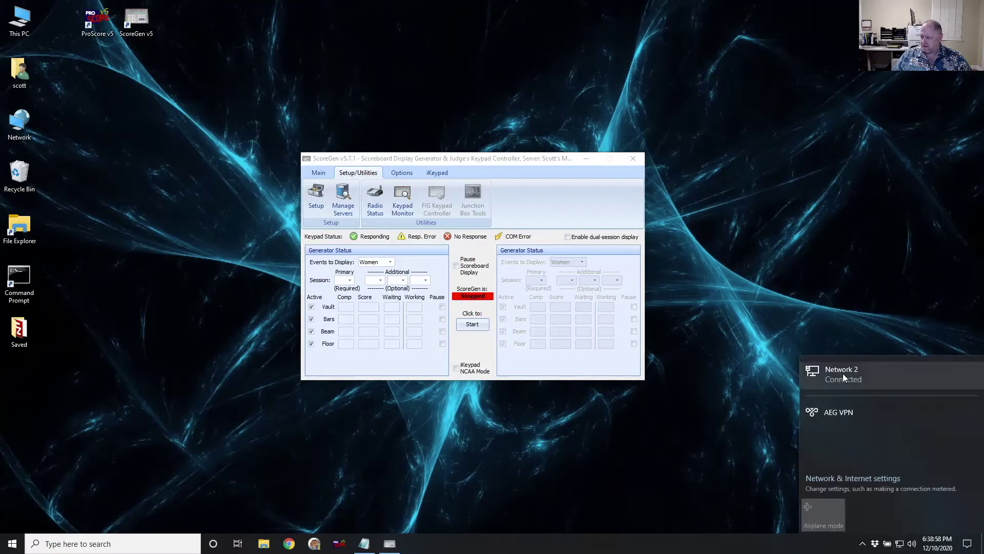
{"action": "left_click", "coordinate": [843, 374]}
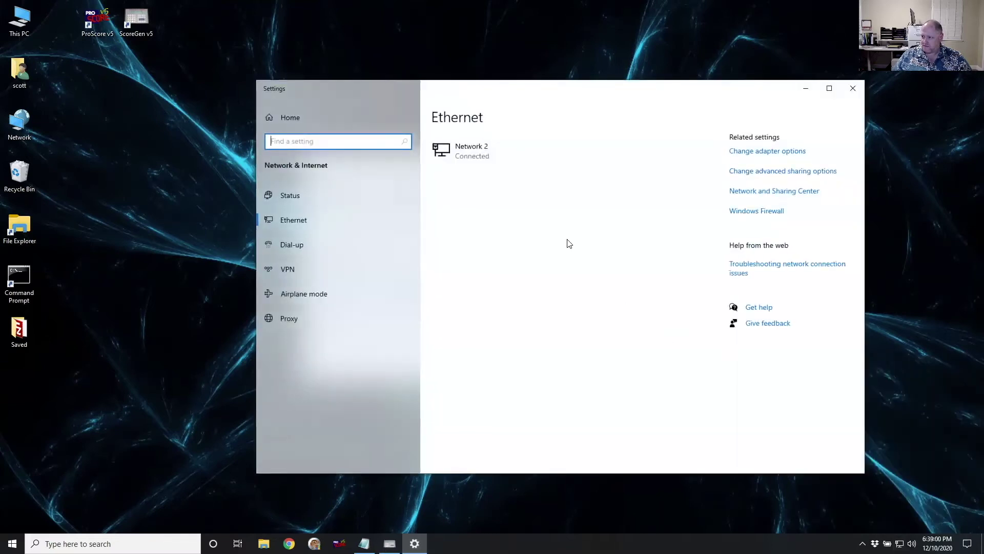
{"action": "left_click", "coordinate": [468, 156]}
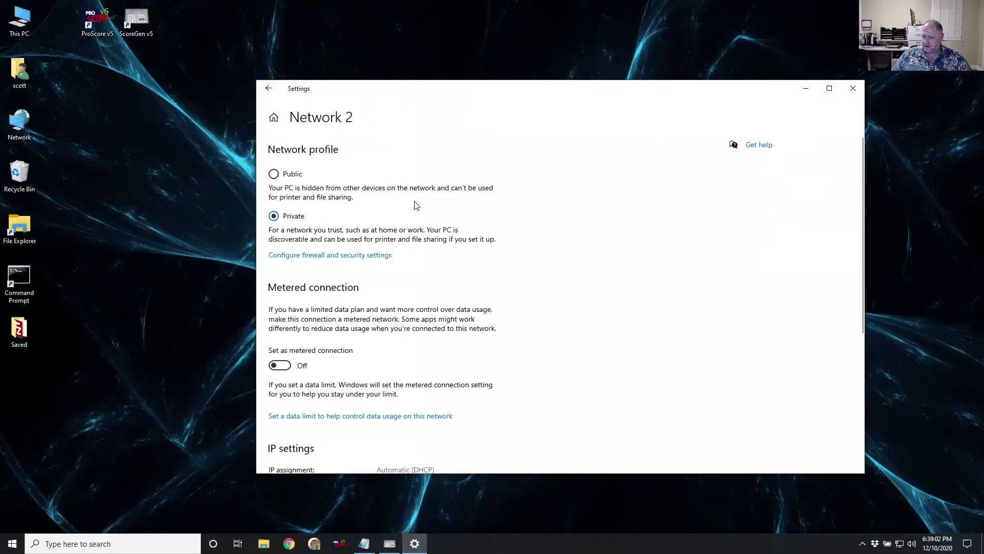
{"action": "scroll", "coordinate": [404, 228], "scroll_direction": "down", "scroll_amount": 5}
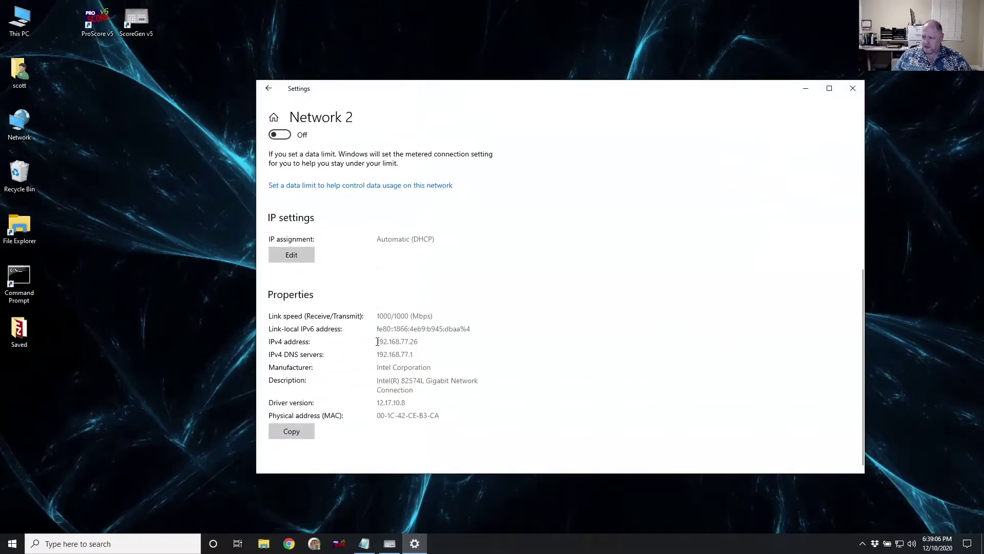
{"action": "left_click_drag", "start_coordinate": [377, 341], "coordinate": [419, 342]}
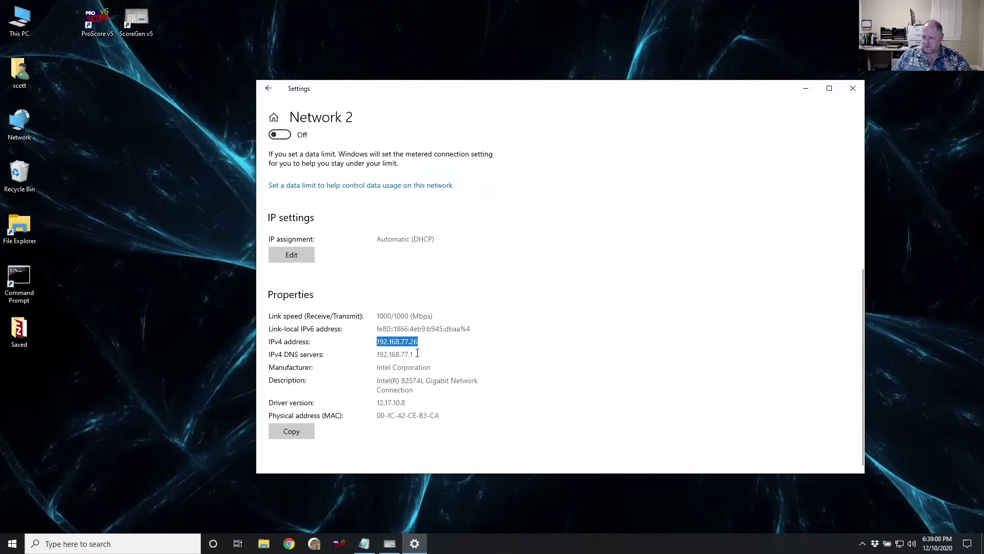
{"action": "left_click_drag", "start_coordinate": [418, 353], "coordinate": [384, 366]}
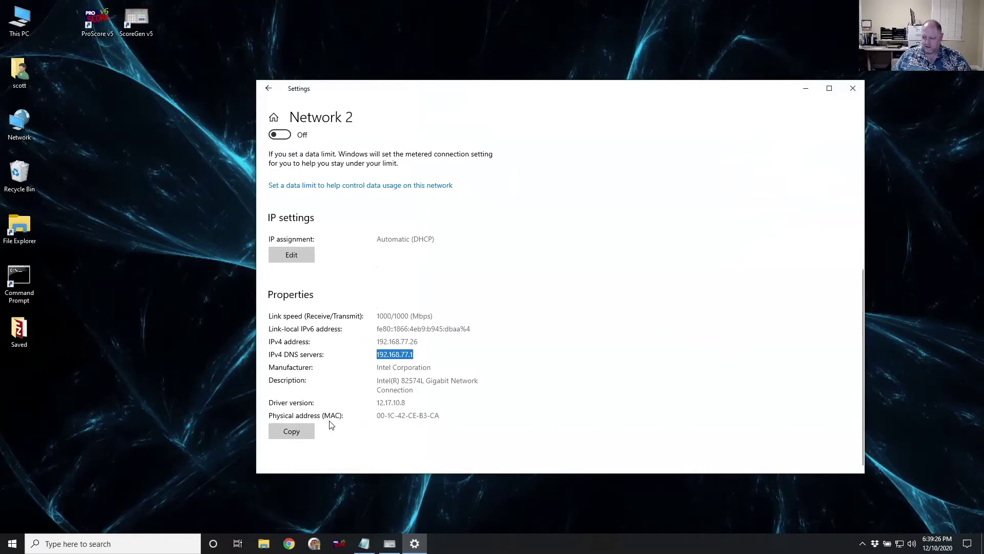
- In Chrome, go to the router address 192.168.77.1
{"action": "left_click", "coordinate": [289, 543]}
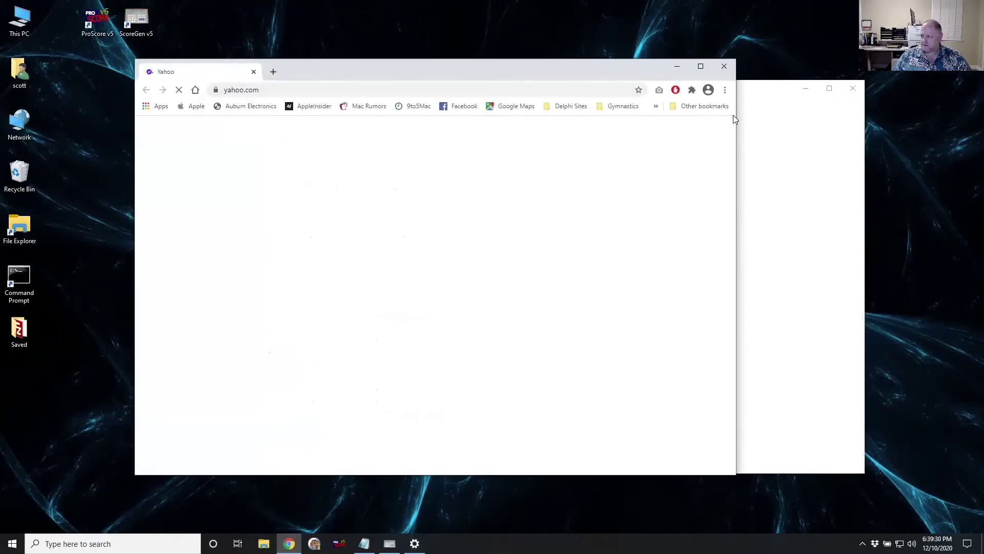
{"action": "left_click", "coordinate": [299, 92]}
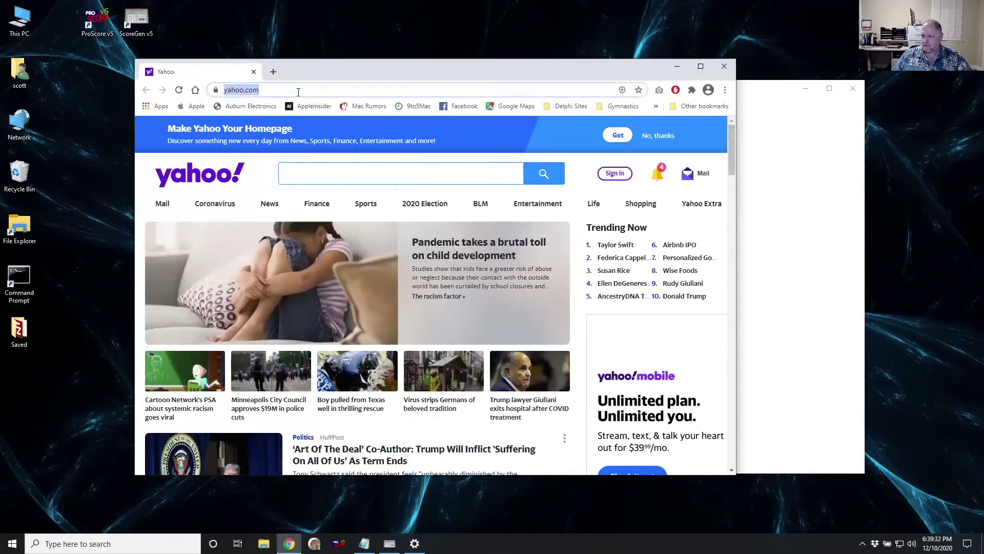
{"action": "type", "text": "192"}
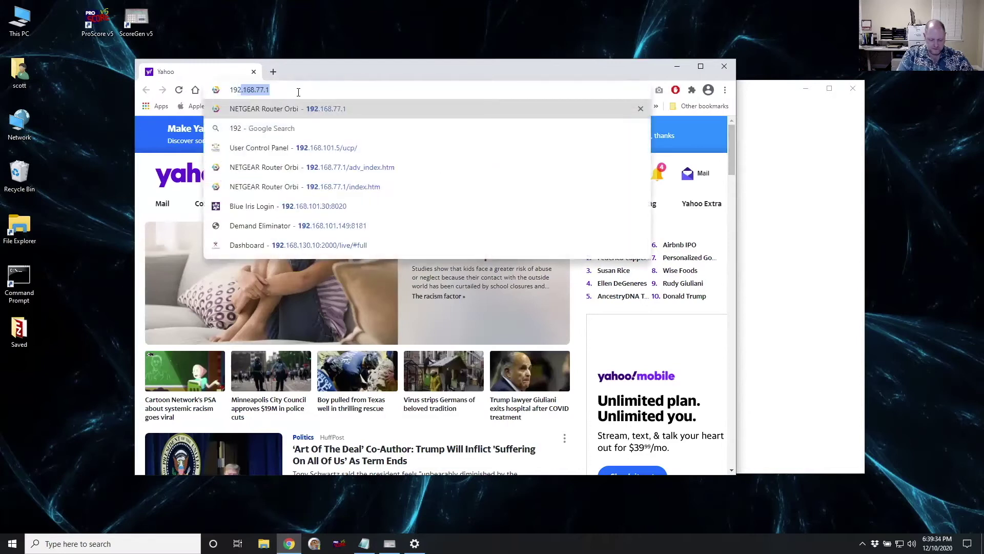
{"action": "type", "text": ".168.77.1"}
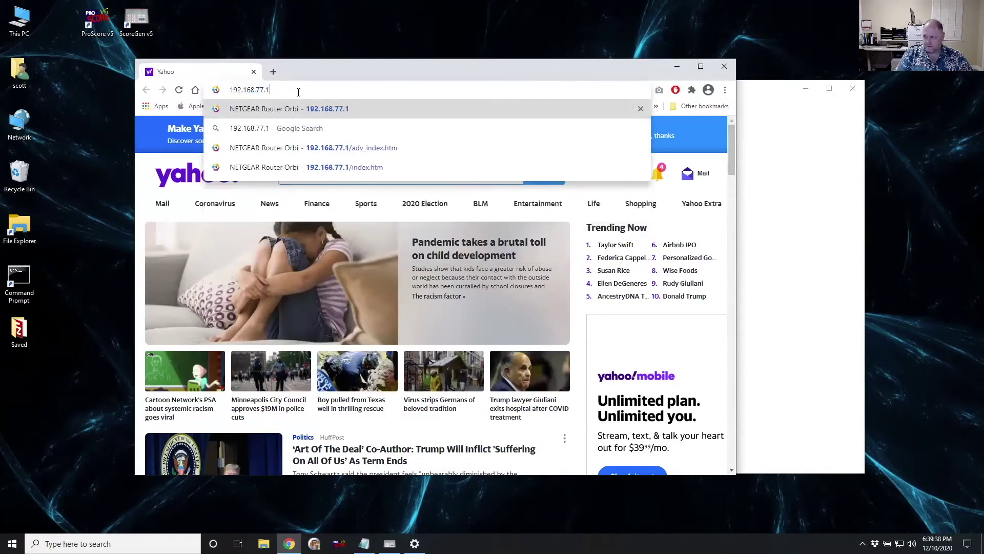
{"action": "key", "text": "Return"}
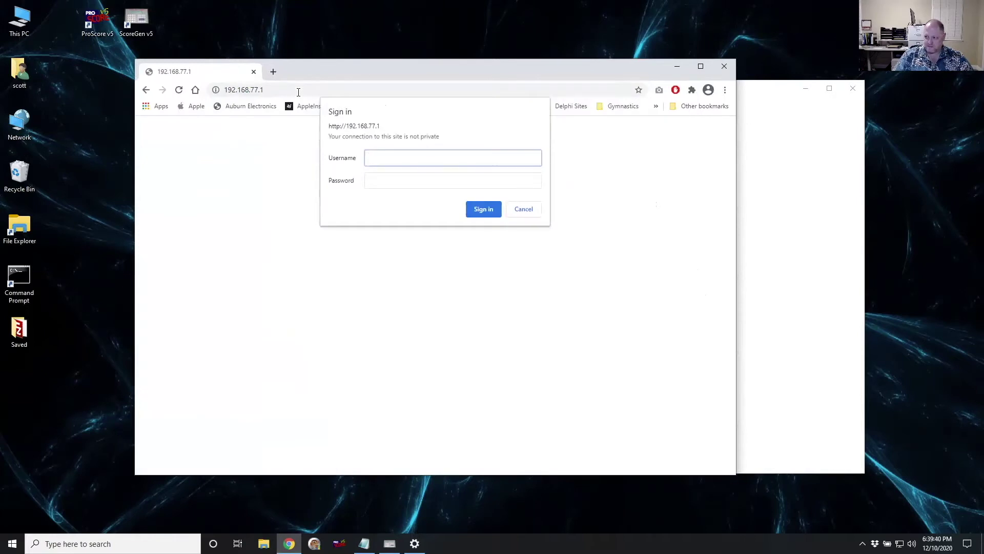
- Sign in to the Orbi admin page with the router username and password
{"action": "type", "text": "admin"}
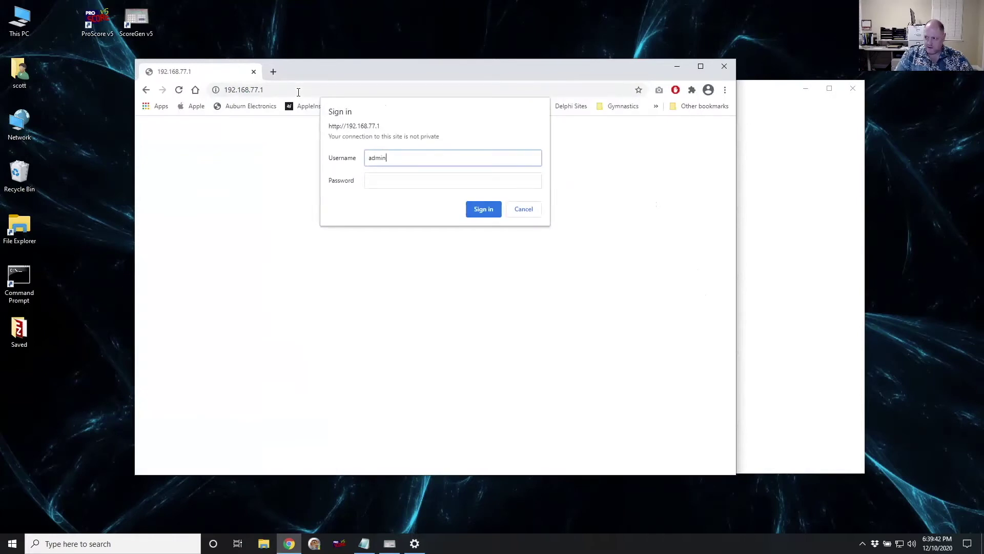
{"action": "key", "text": "Tab"}
{"action": "type", "text": "******"}
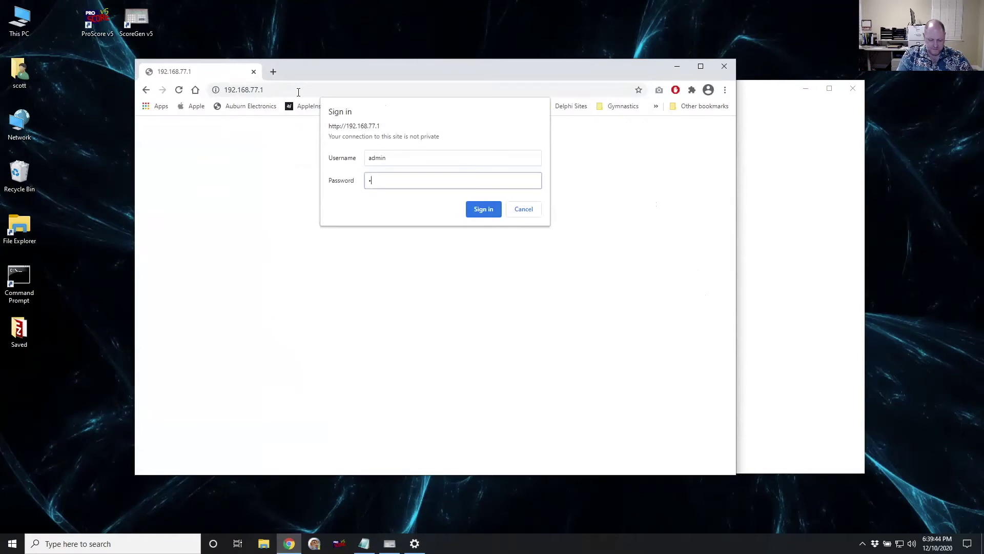
{"action": "type", "text": "****"}
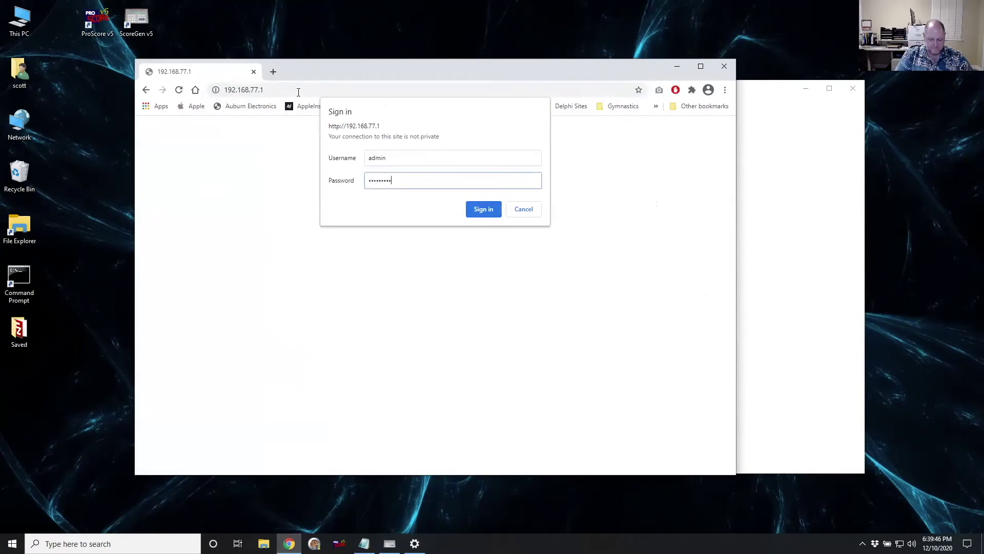
{"action": "key", "text": "Return"}
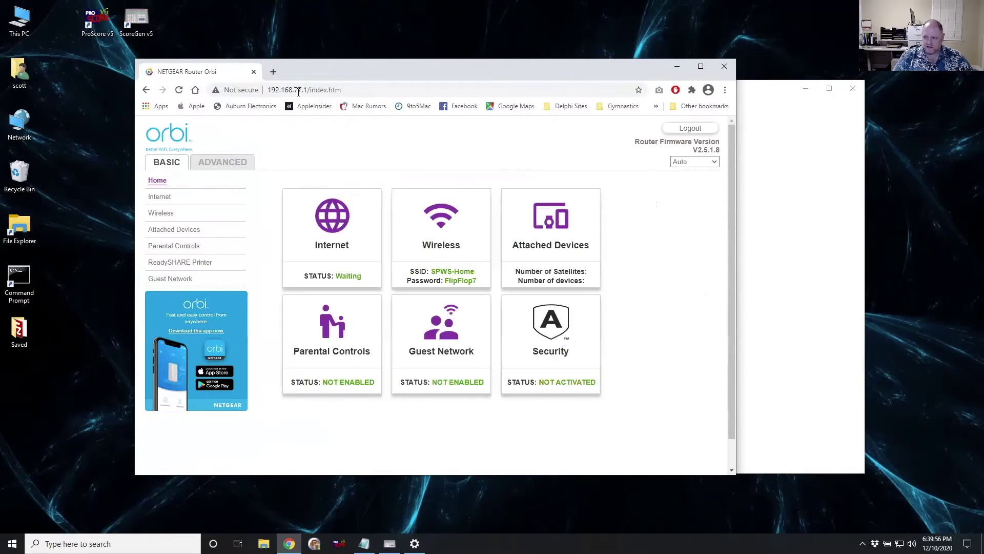
- Navigate ADVANCED > Advanced Setup > Port Forwarding / Port Triggering
{"action": "left_click", "coordinate": [215, 163]}
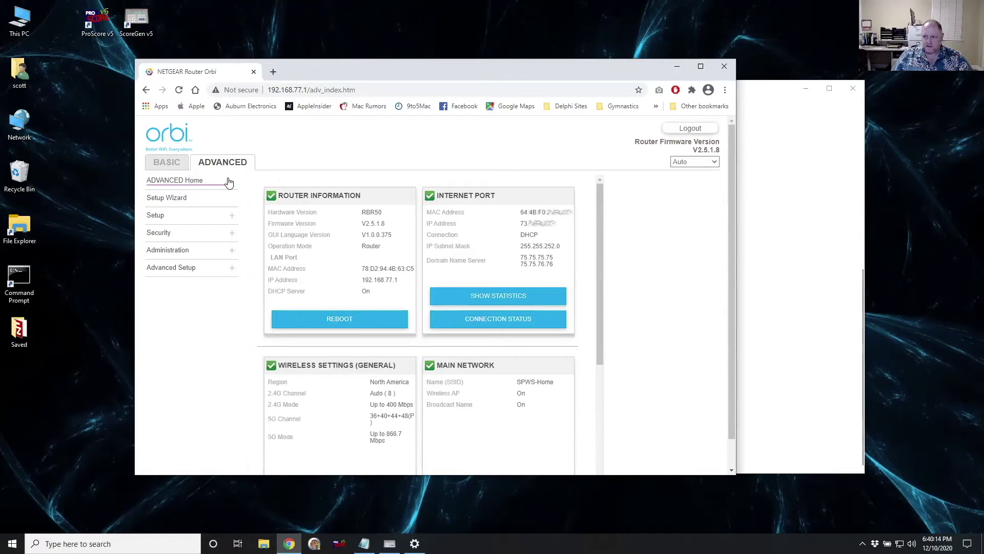
{"action": "left_click", "coordinate": [171, 271]}
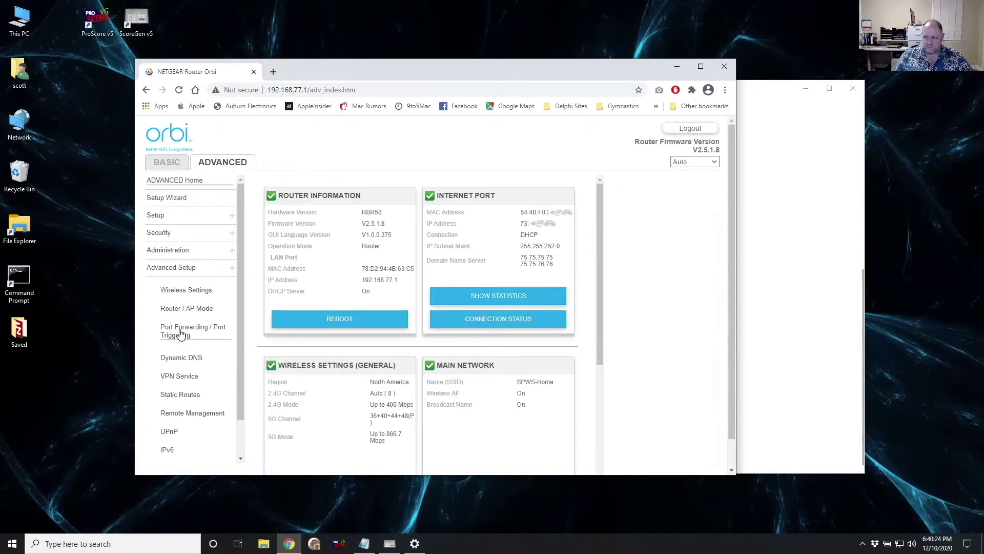
{"action": "left_click", "coordinate": [180, 334]}
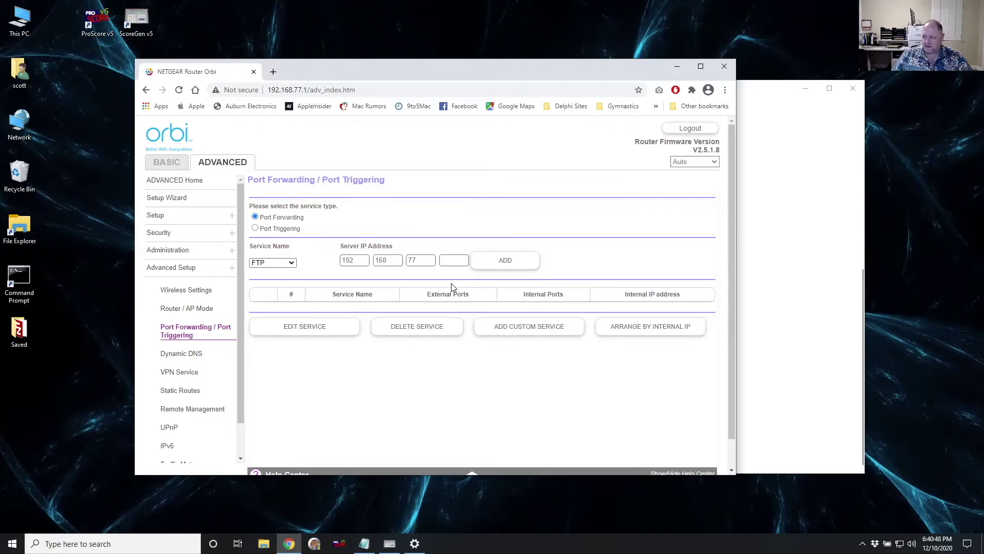
- Add a custom service named ProScore with protocol TCP/UDP and external port 51514
{"action": "left_click", "coordinate": [292, 263]}
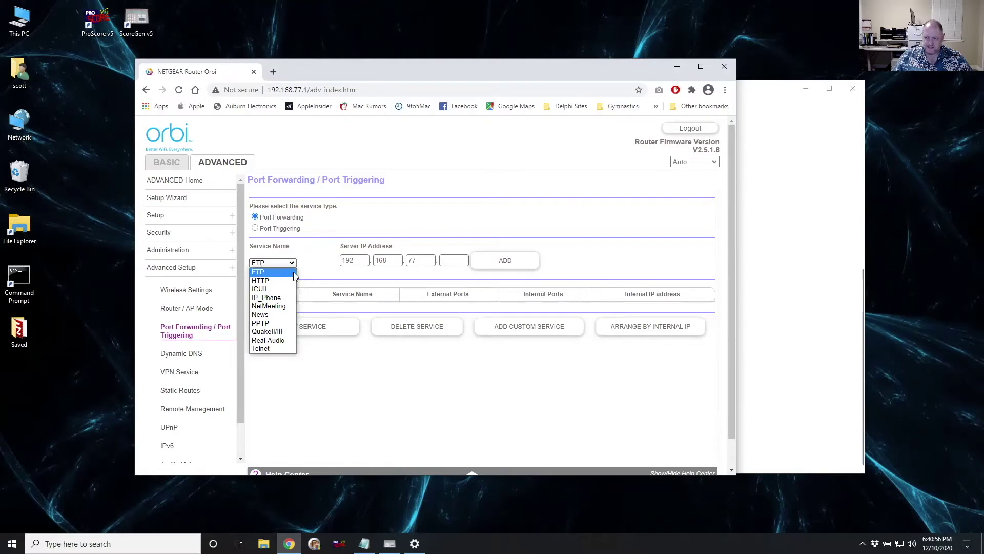
{"action": "left_click", "coordinate": [312, 254]}
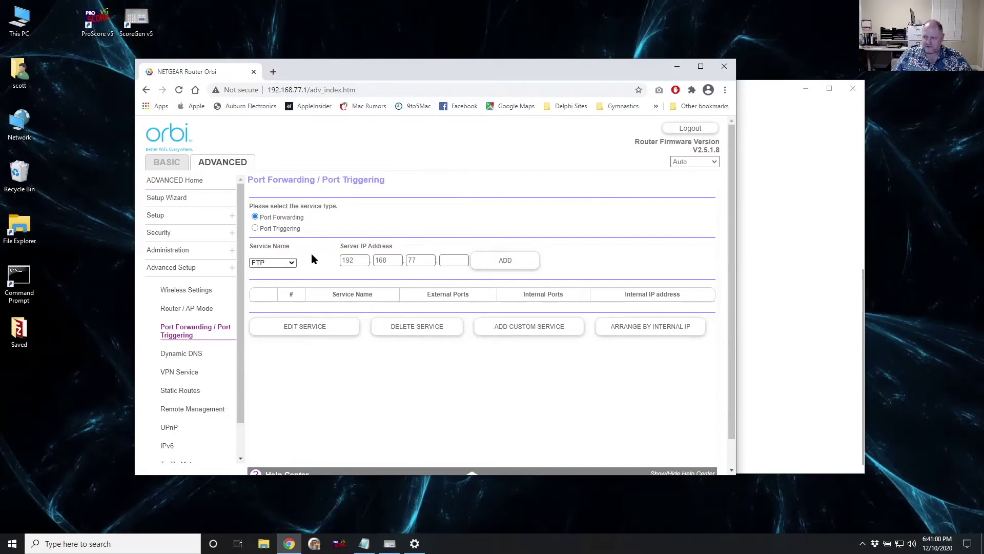
{"action": "left_click", "coordinate": [516, 333]}
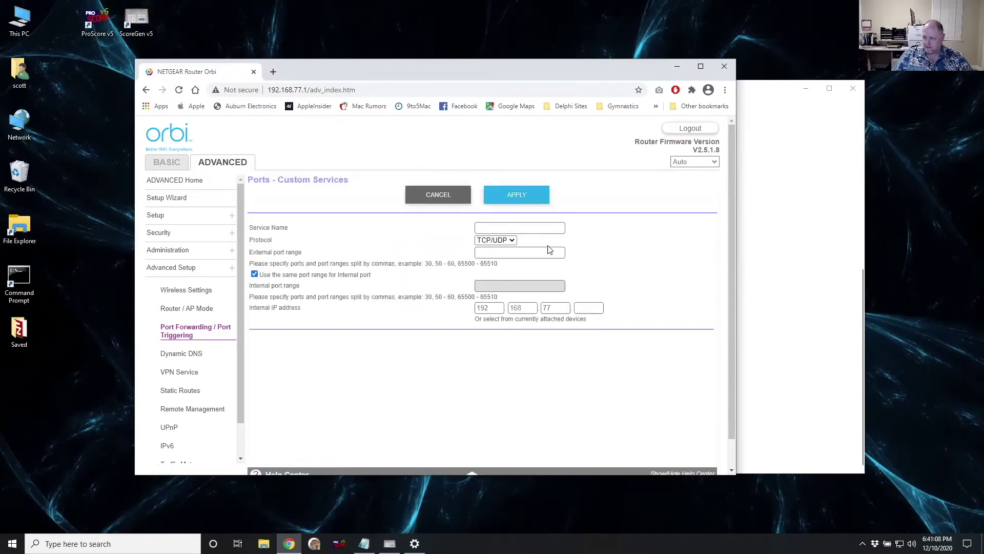
{"action": "left_click", "coordinate": [549, 226]}
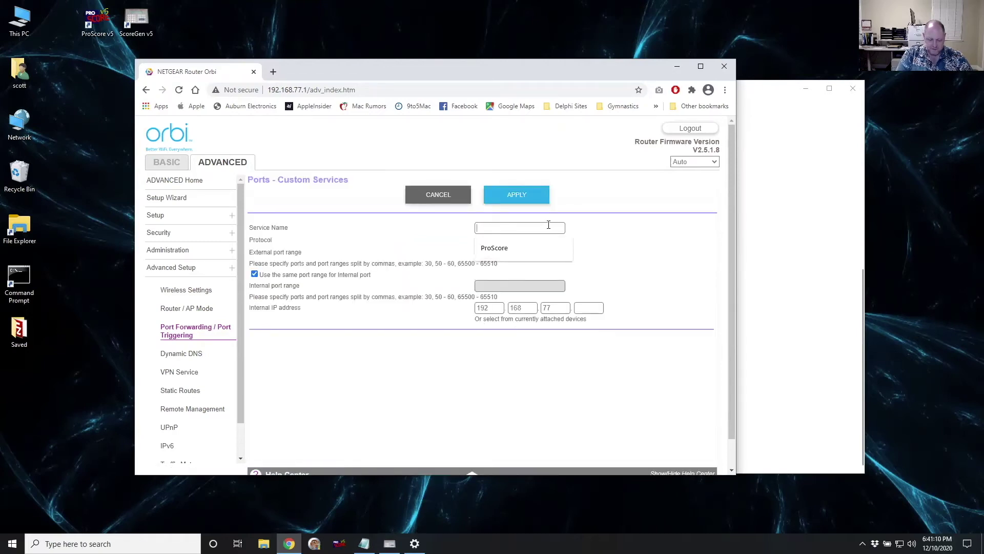
{"action": "type", "text": "ProScore"}
{"action": "key", "text": "Tab"}
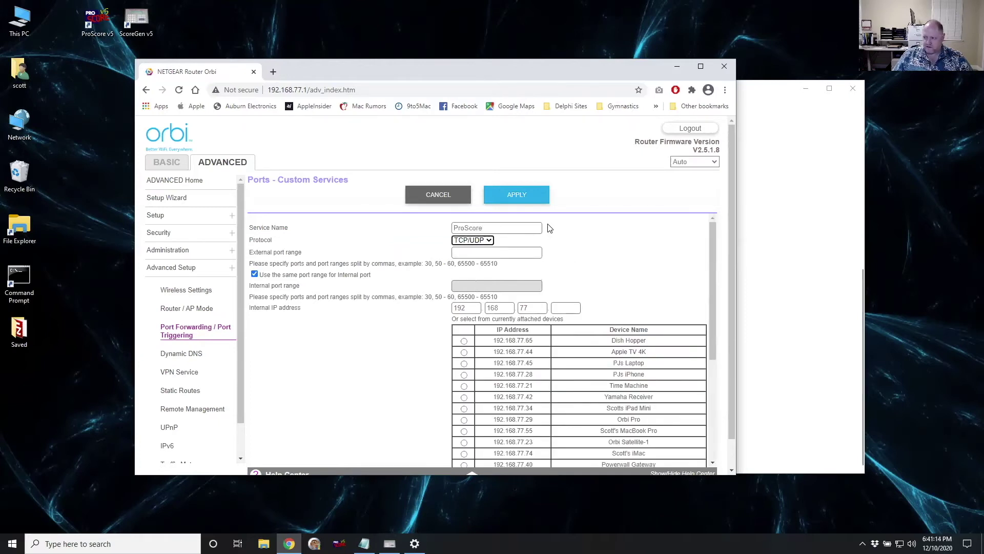
{"action": "left_click", "coordinate": [490, 241]}
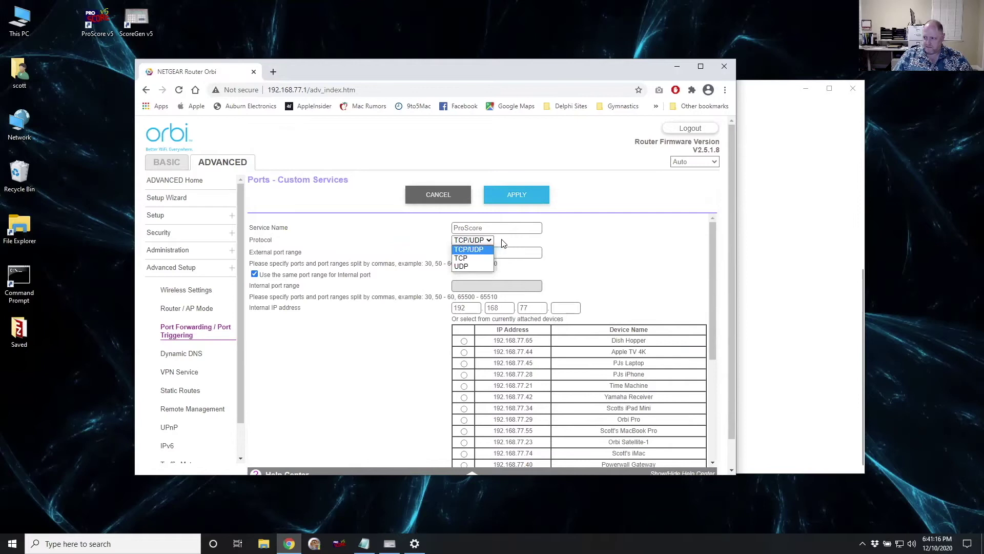
{"action": "left_click", "coordinate": [503, 243]}
{"action": "left_click", "coordinate": [484, 252]}
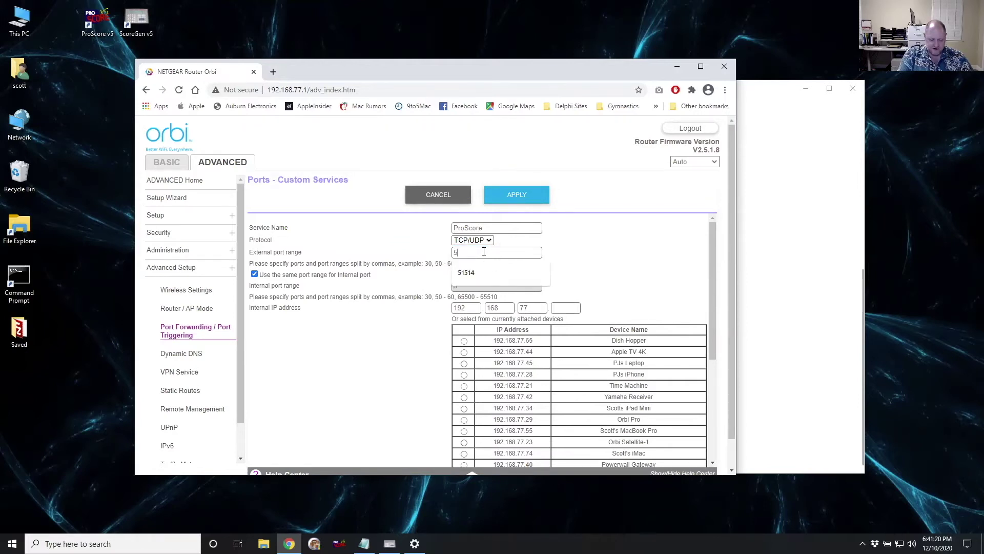
{"action": "type", "text": "51514"}
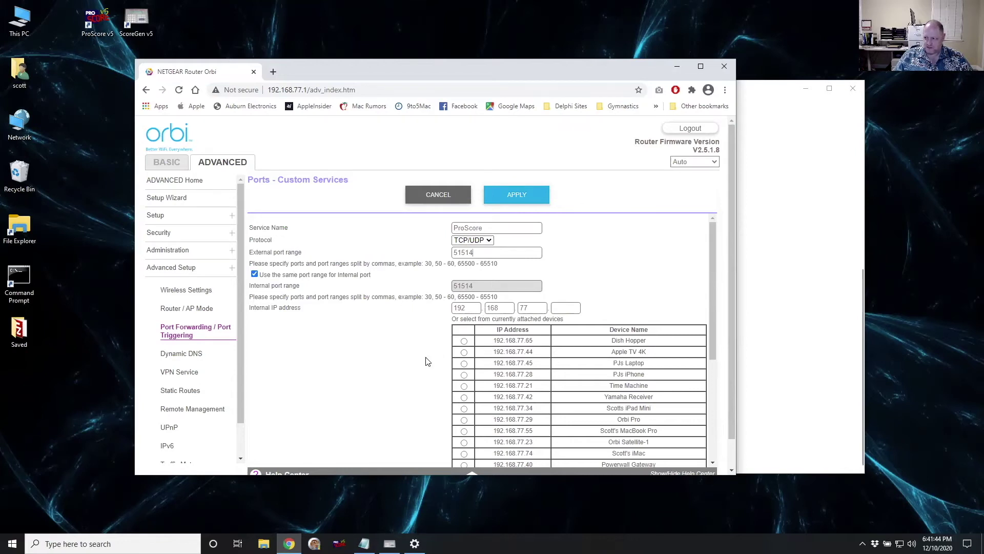
- Forward it to AVATAR-VM at 192.168.77.26, check against Network 2 details, and apply
{"action": "scroll", "coordinate": [426, 361], "scroll_direction": "down", "scroll_amount": 2}
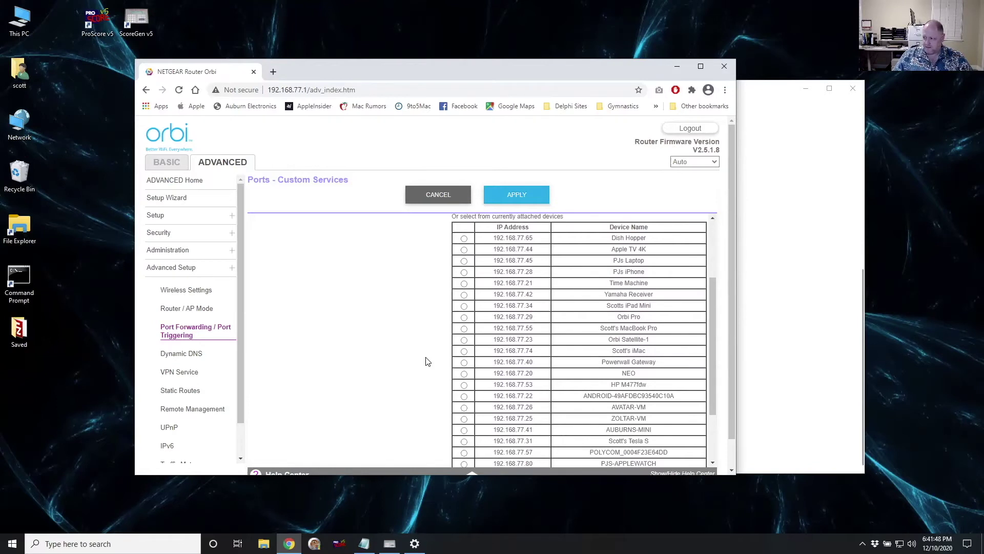
{"action": "scroll", "coordinate": [426, 361], "scroll_direction": "down", "scroll_amount": 1}
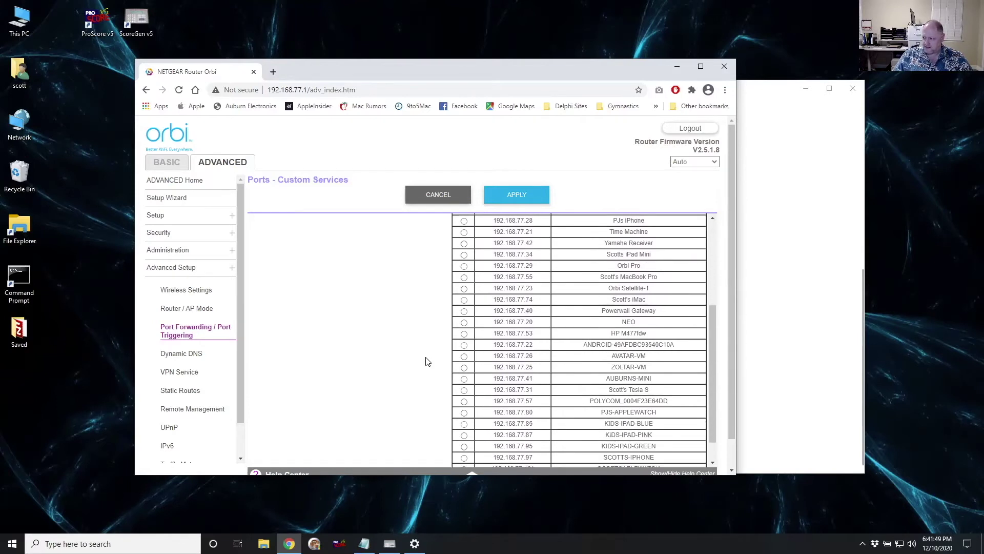
{"action": "left_click", "coordinate": [464, 356]}
{"action": "left_click_drag", "start_coordinate": [583, 75], "coordinate": [543, 64]}
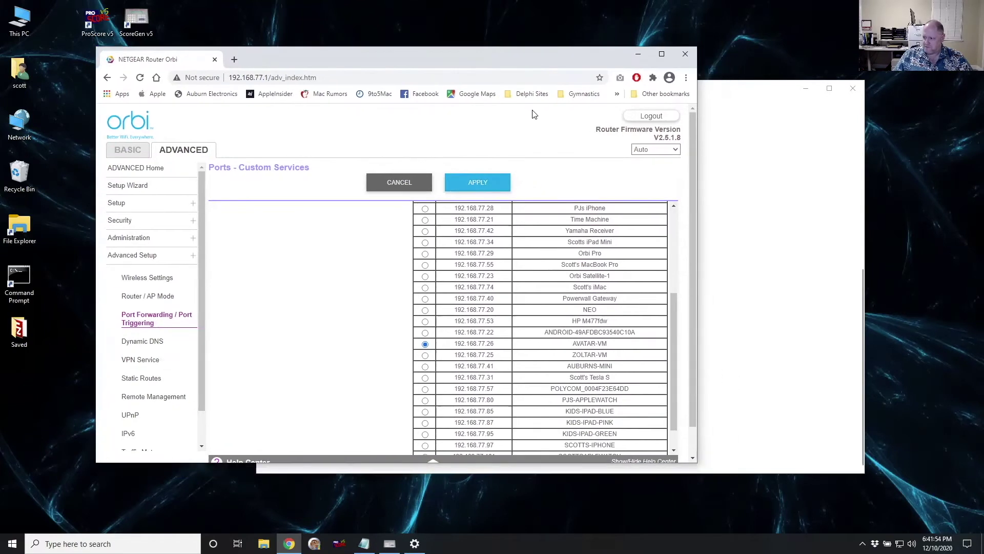
{"action": "left_click", "coordinate": [721, 106]}
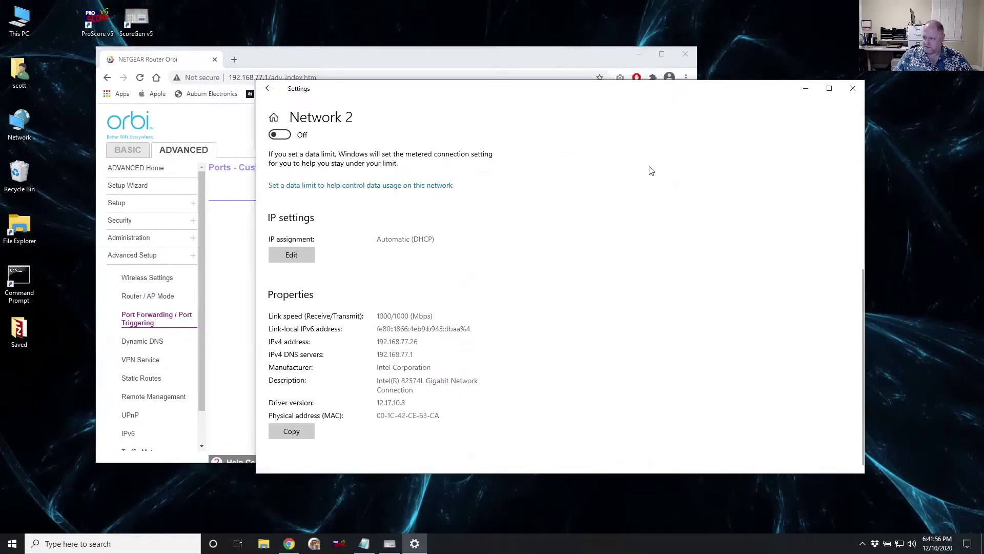
{"action": "left_click", "coordinate": [374, 60]}
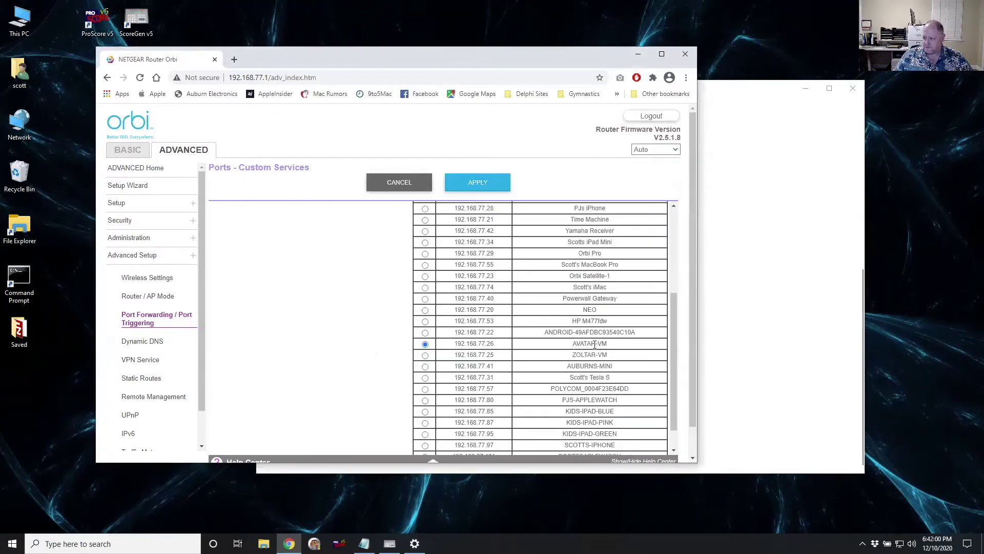
{"action": "left_click", "coordinate": [475, 183]}
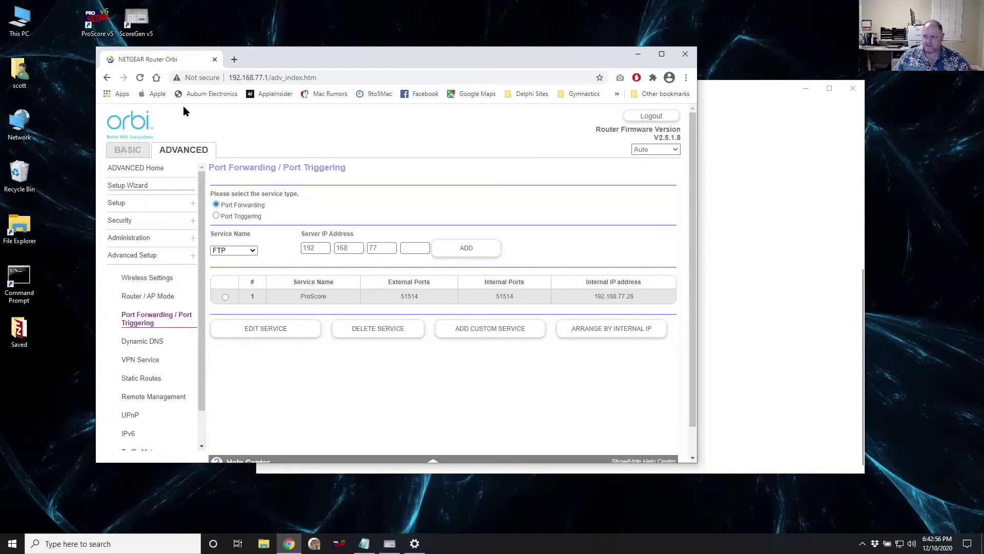
- Browse to whatismyipaddress.com to read this network's public IPv4 address
{"action": "left_click", "coordinate": [358, 78]}
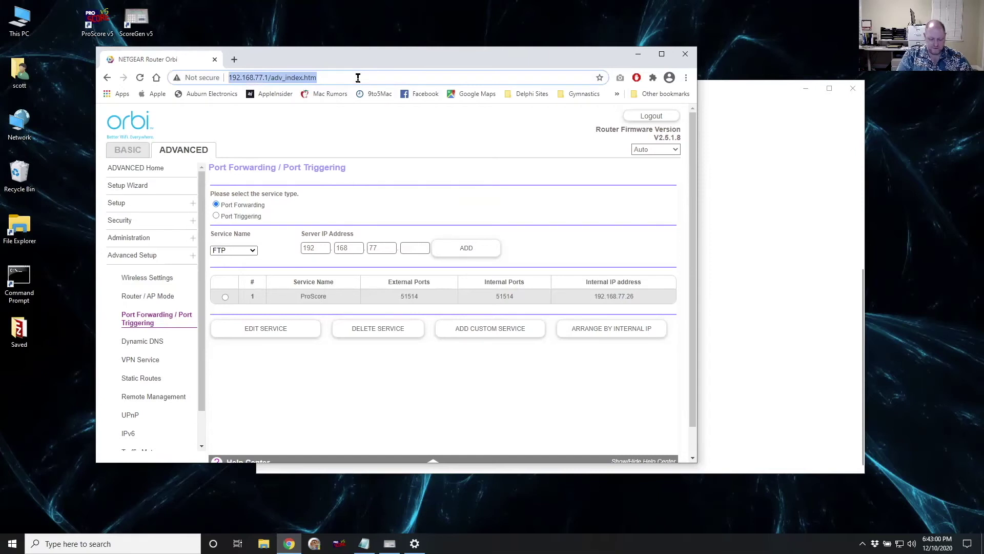
{"action": "type", "text": "whitismy"}
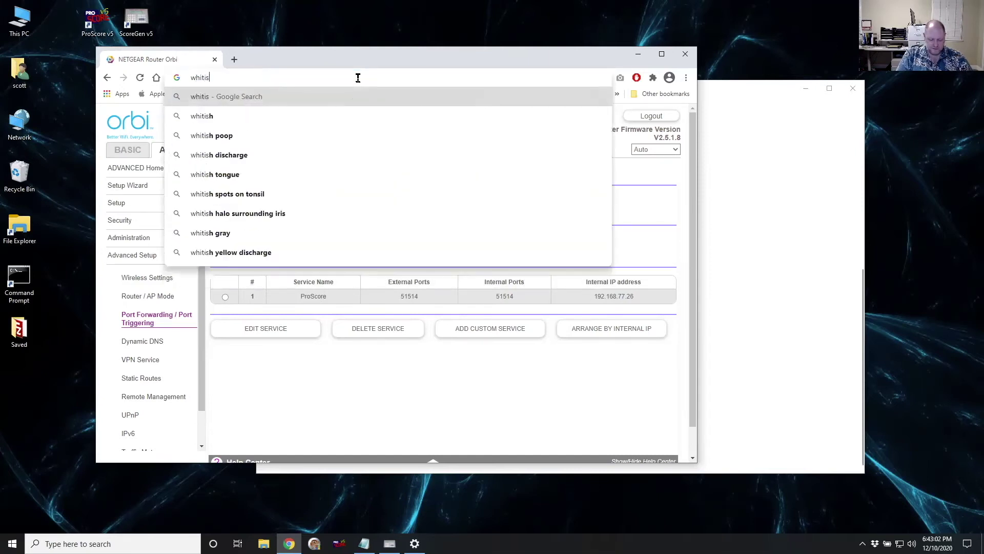
{"action": "key", "text": "BackSpace"}
{"action": "key", "text": "BackSpace"}
{"action": "key", "text": "BackSpace"}
{"action": "key", "text": "BackSpace"}
{"action": "key", "text": "BackSpace"}
{"action": "key", "text": "BackSpace"}
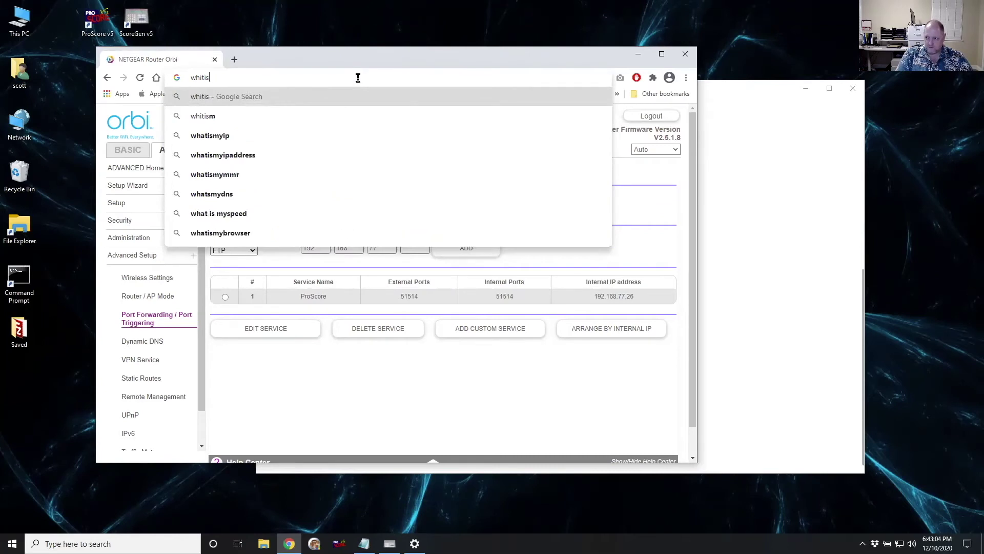
{"action": "type", "text": "at"}
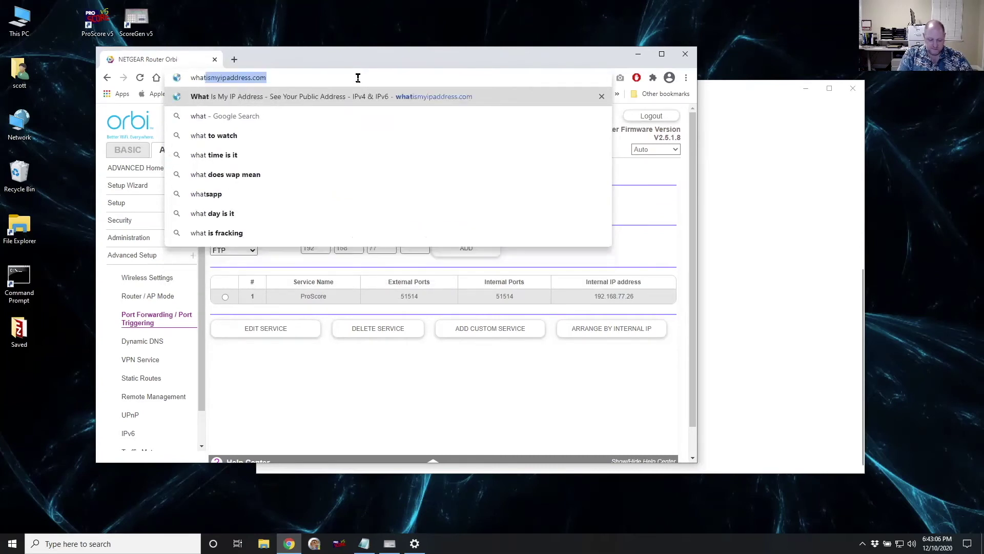
{"action": "type", "text": "ismyipaddress"}
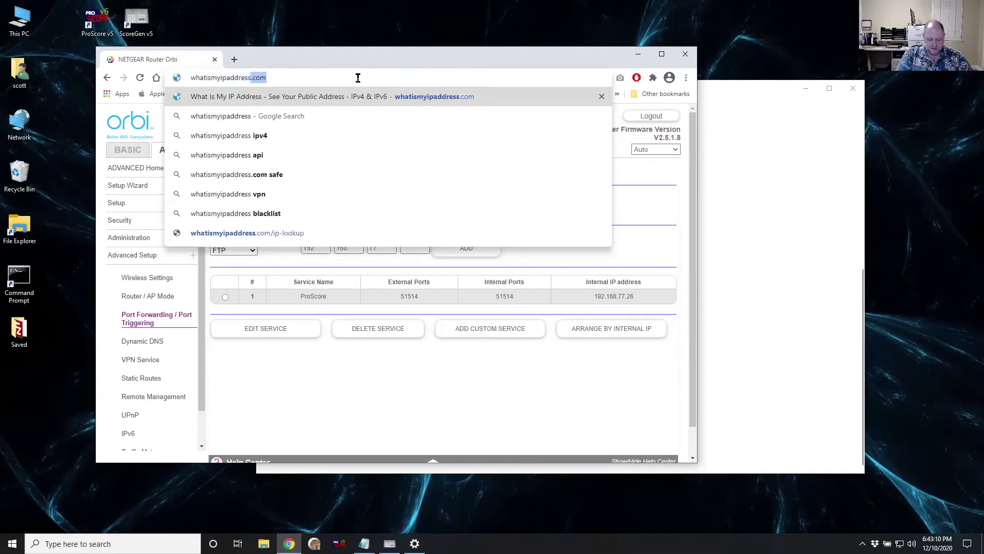
{"action": "type", "text": ".com"}
{"action": "key", "text": "Return"}
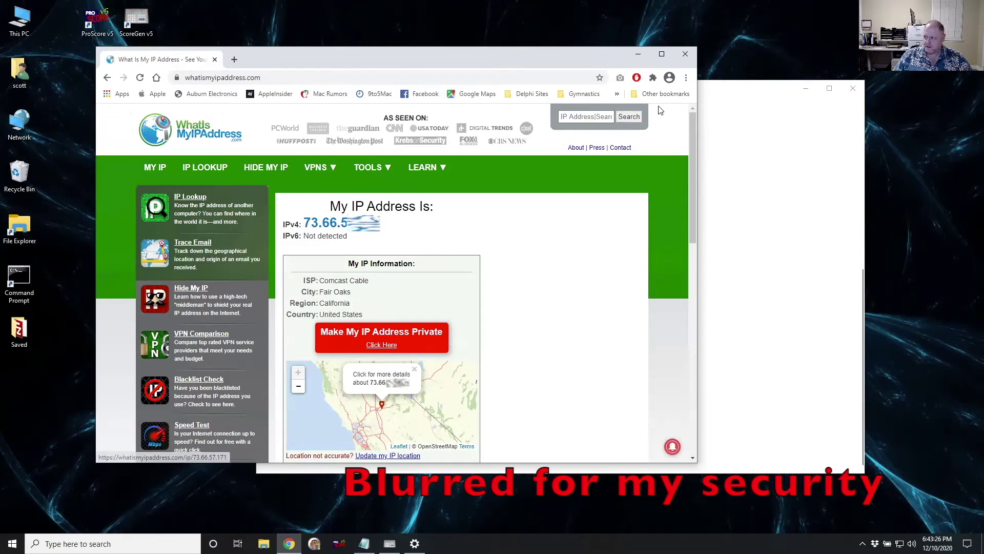
- Close the browser and the Network 2 connection details window
{"action": "left_click", "coordinate": [685, 55]}
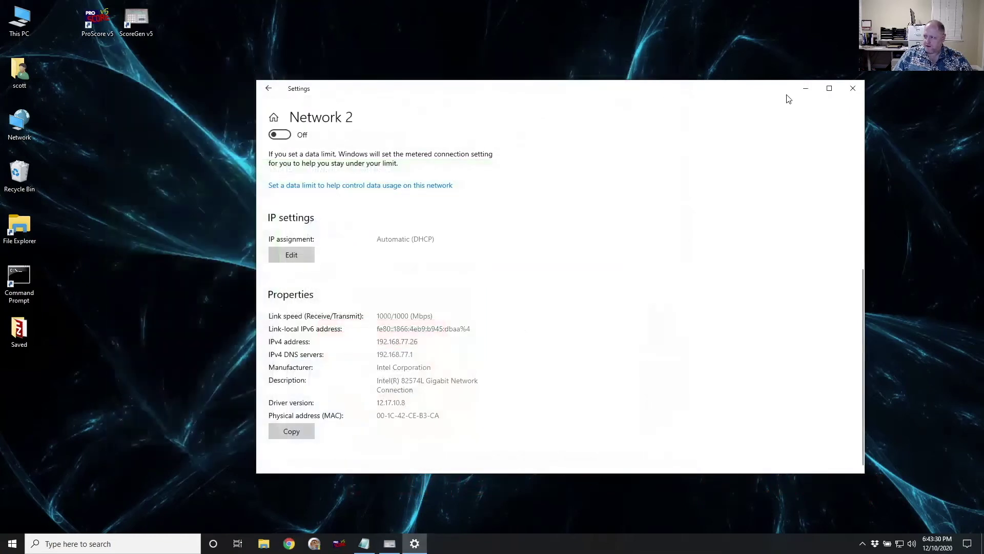
{"action": "left_click", "coordinate": [852, 93]}
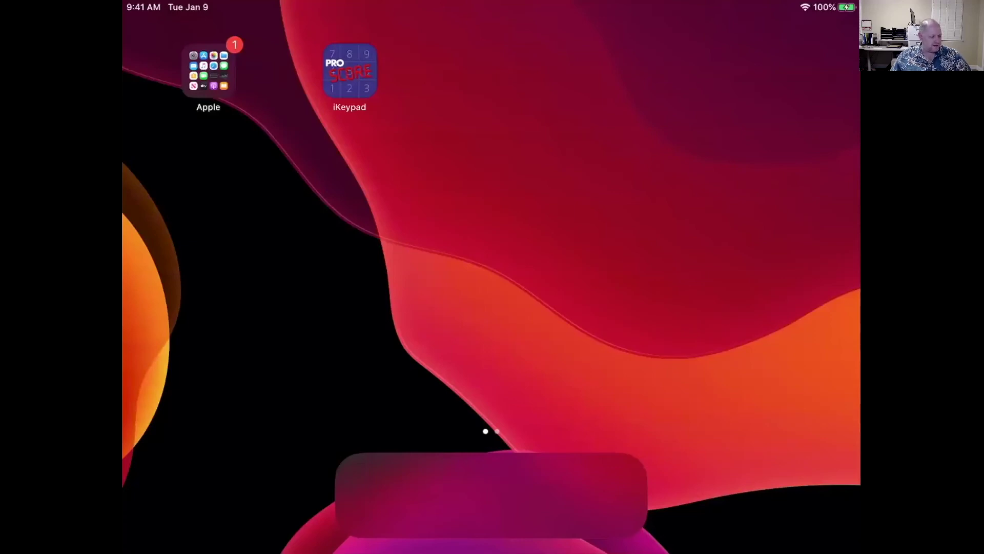
- Check in the iPad's Settings that Wi-Fi is connected to ATT-ProScore_5G
{"action": "left_click", "coordinate": [350, 72]}
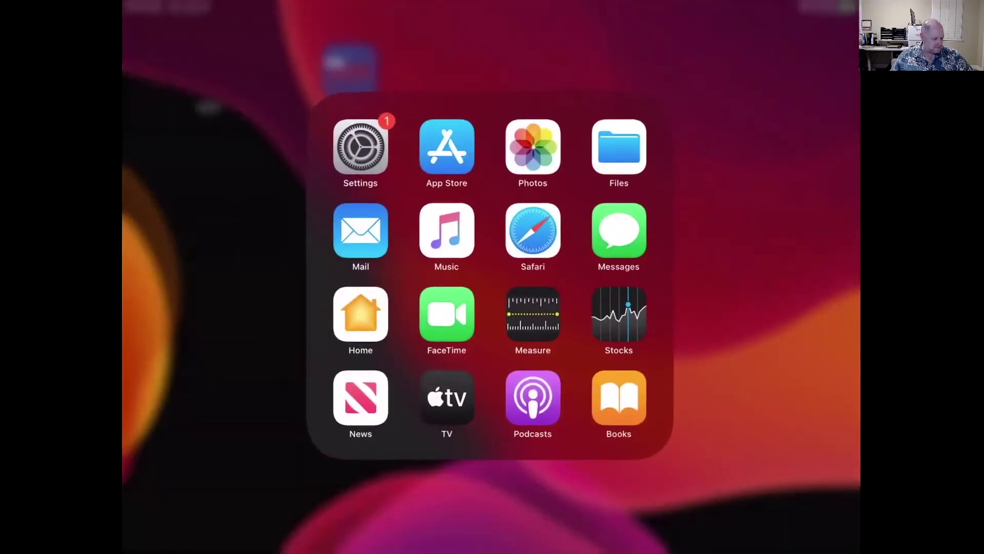
{"action": "left_click", "coordinate": [358, 145]}
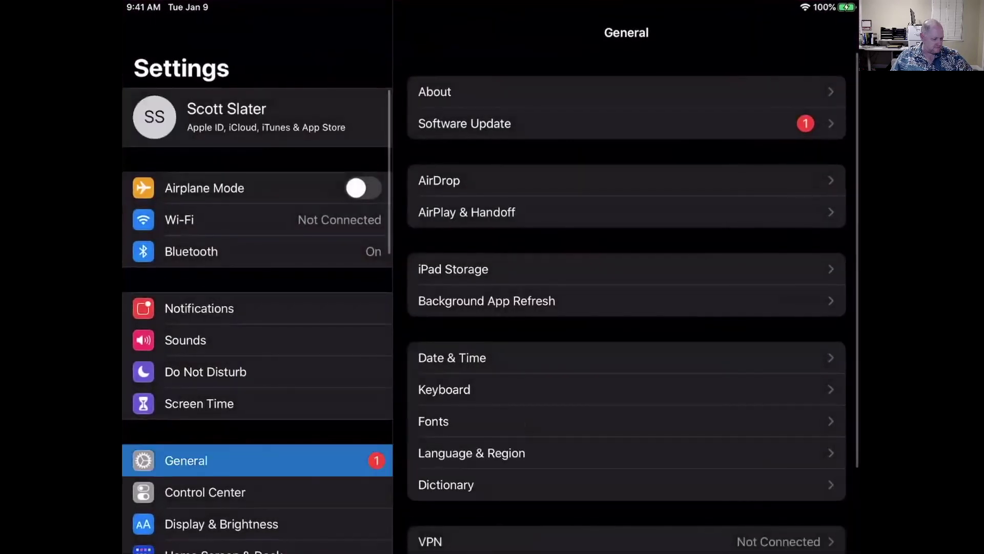
{"action": "left_click", "coordinate": [180, 219]}
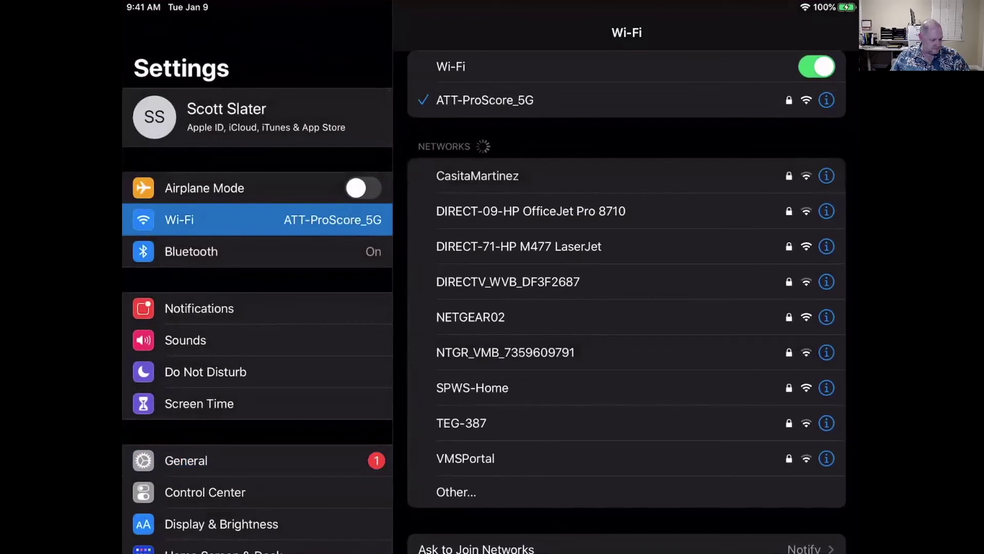
- Return to the home screen and launch iKeypad to its Locate ScoreGen Server dialog
{"action": "key", "text": "super+h"}
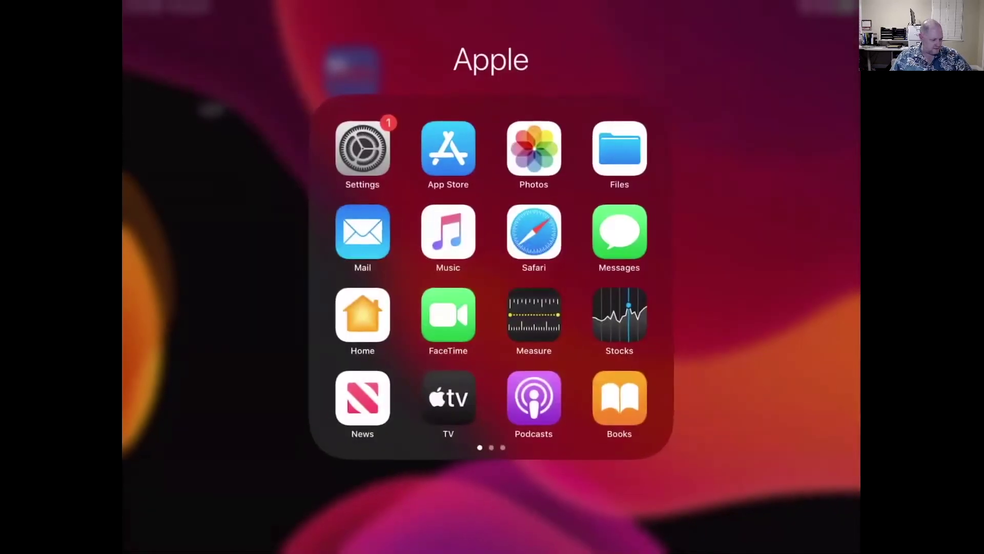
{"action": "key", "text": "super+h"}
{"action": "left_click", "coordinate": [347, 71]}
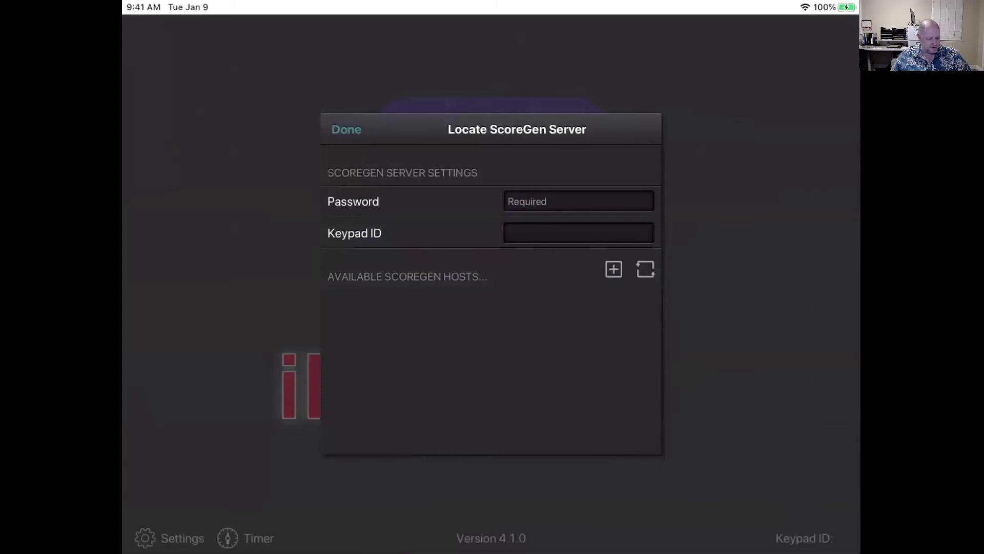
- Add the network's public IP address as a ScoreGen host and check it as the server
{"action": "left_click", "coordinate": [614, 269]}
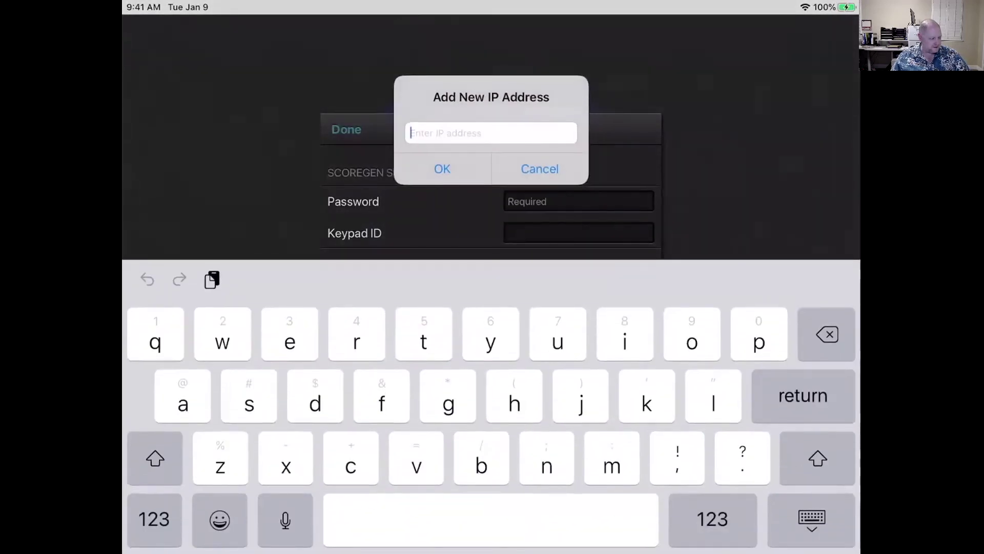
{"action": "left_click", "coordinate": [713, 518]}
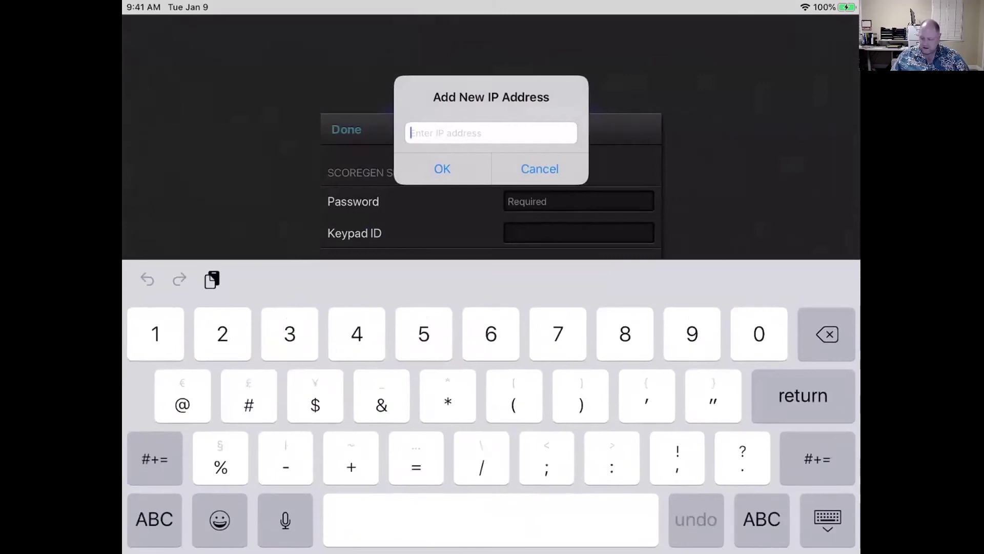
{"action": "type", "text": "7"}
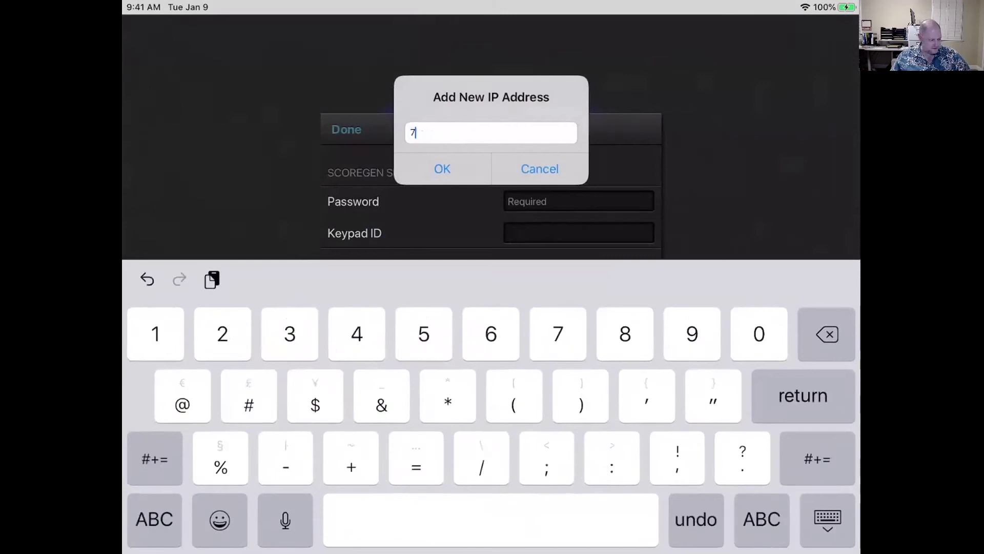
{"action": "type", "text": "3"}
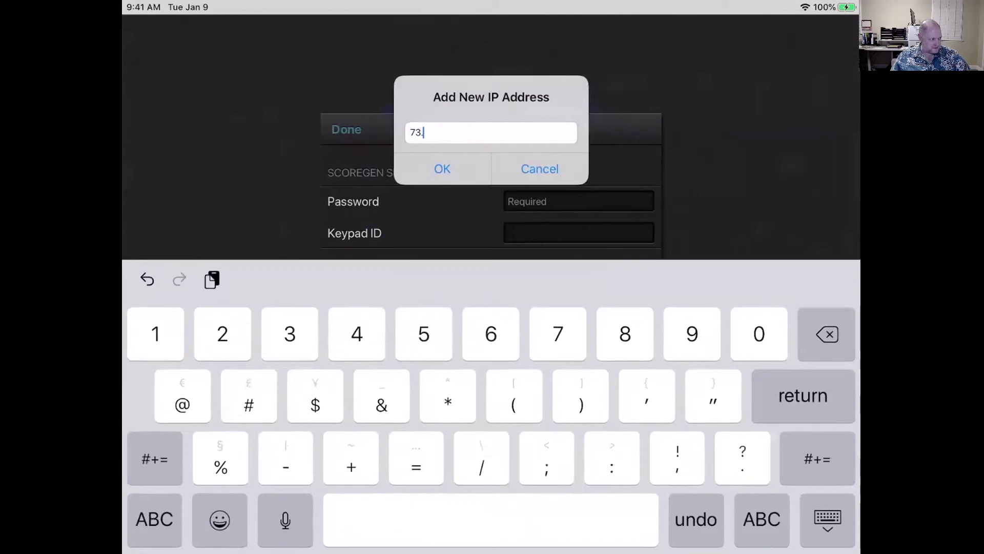
{"action": "type", "text": "."}
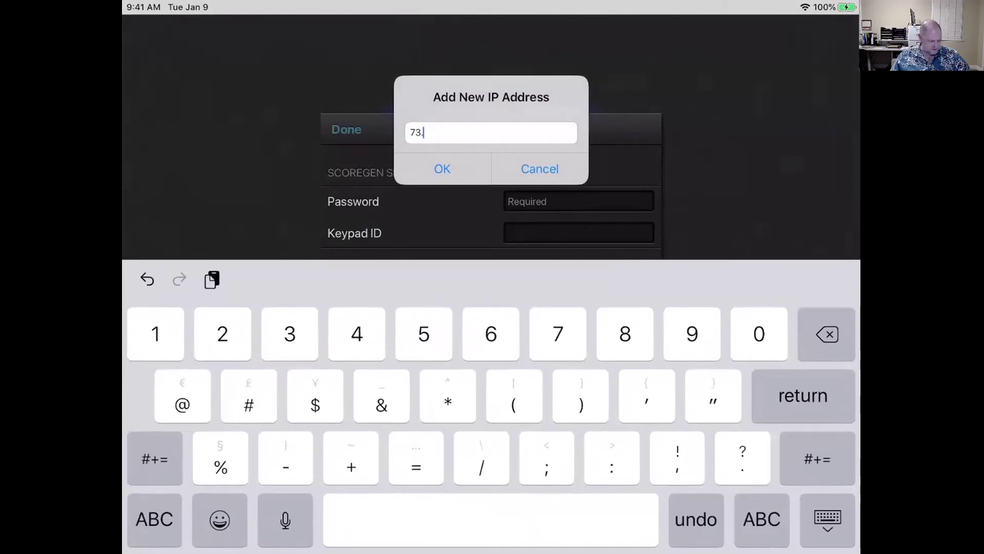
{"action": "type", "text": "66."}
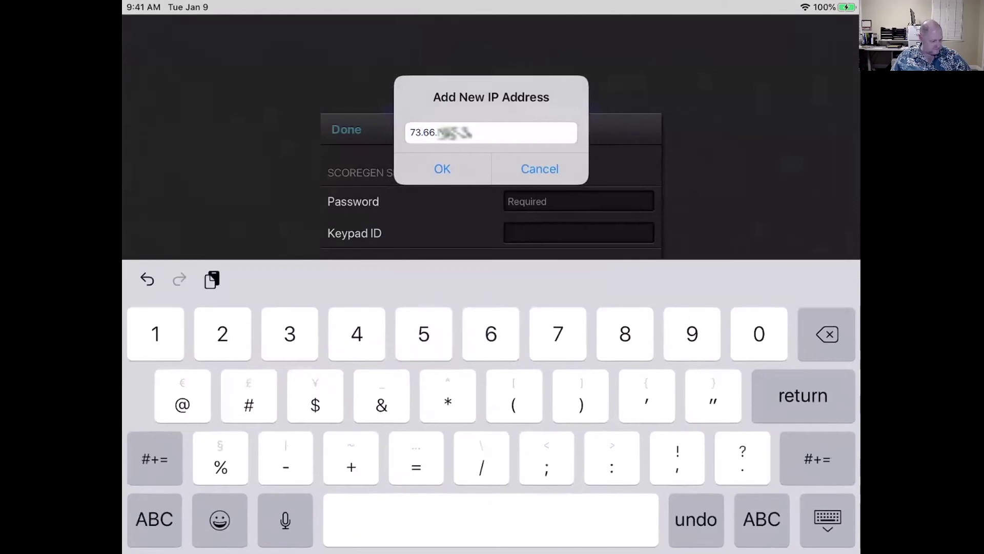
{"action": "key", "text": "Return"}
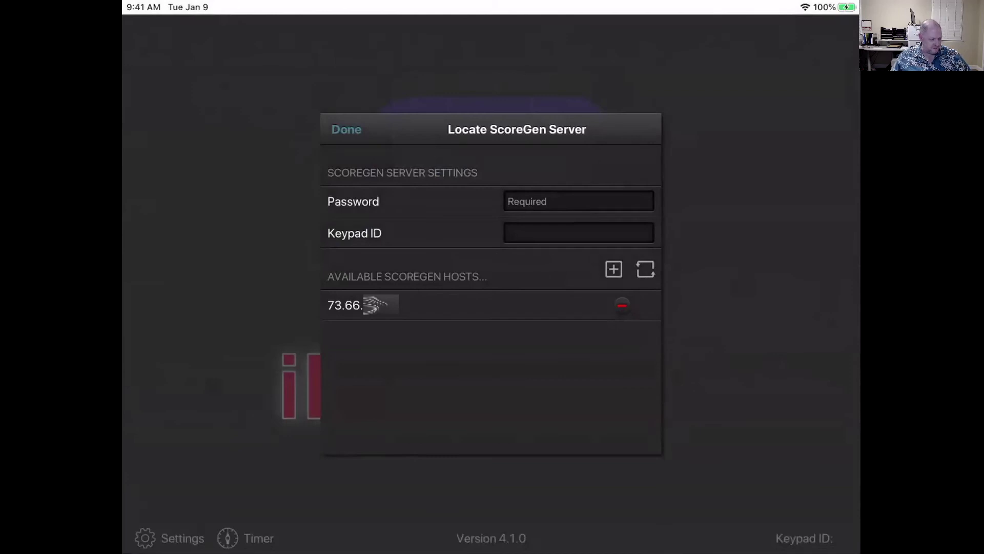
{"action": "left_click", "coordinate": [461, 305]}
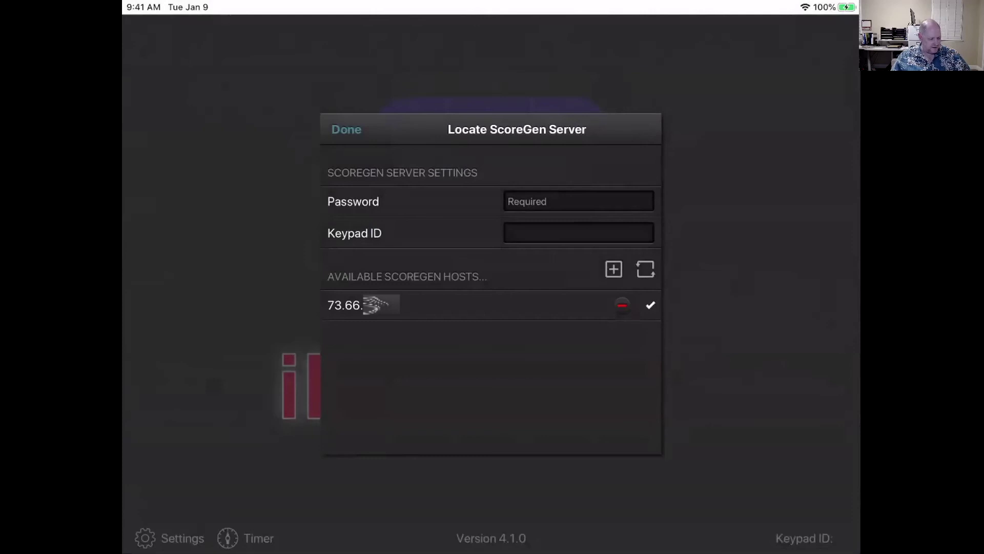
- Choose keypad ID 01 and type the ScoreGen keypad password, correcting a typo
{"action": "left_click", "coordinate": [579, 232]}
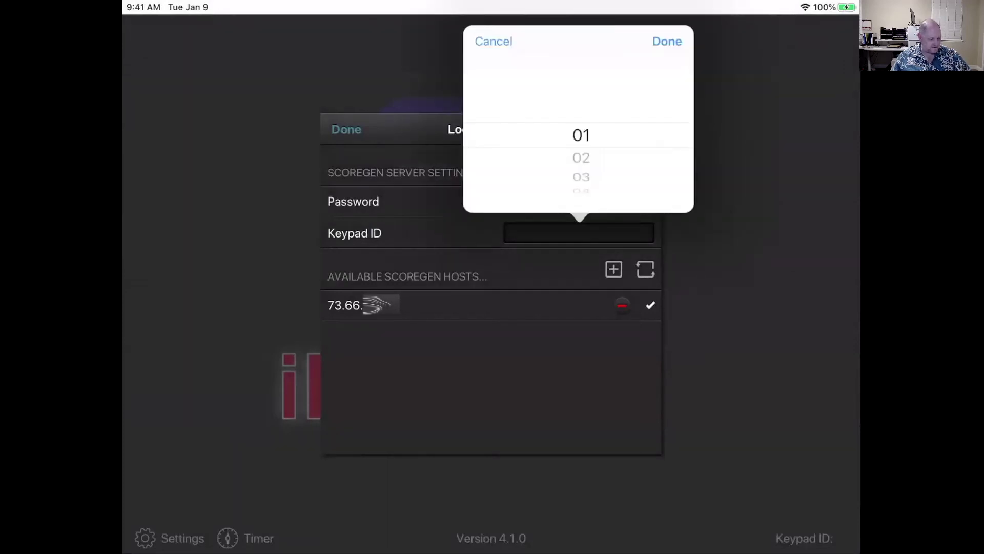
{"action": "left_click", "coordinate": [667, 41]}
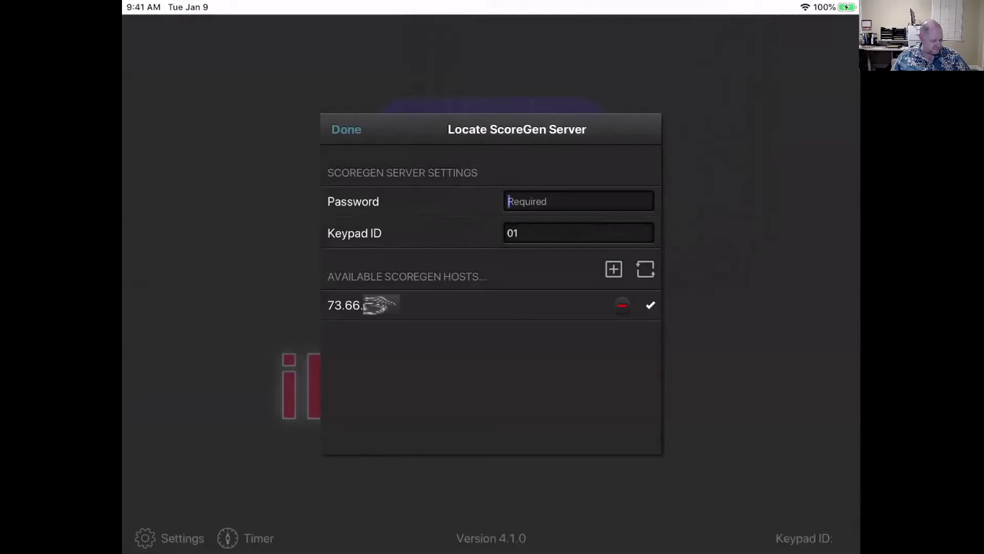
{"action": "type", "text": "***"}
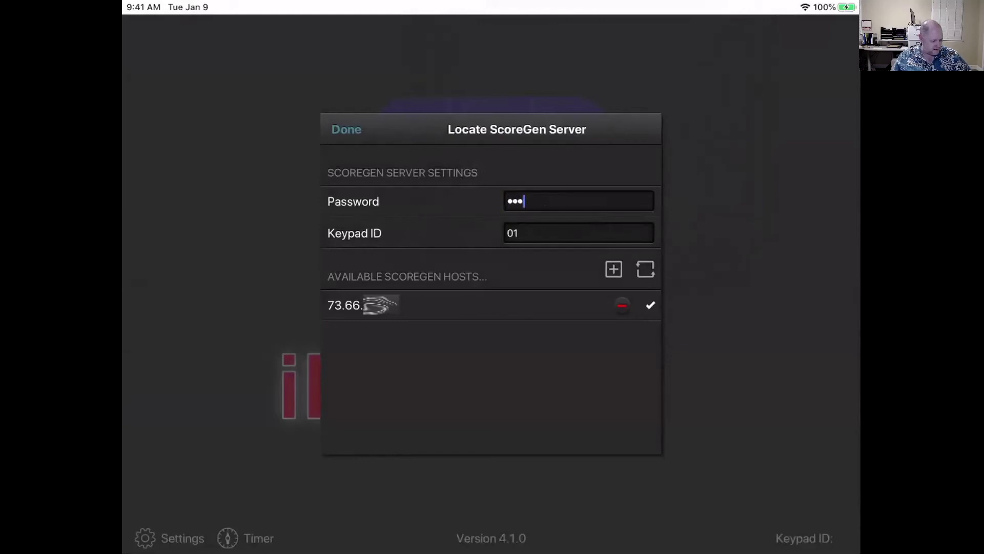
{"action": "type", "text": "*"}
{"action": "key", "text": "BackSpace"}
{"action": "key", "text": "BackSpace"}
{"action": "key", "text": "BackSpace"}
{"action": "key", "text": "BackSpace"}
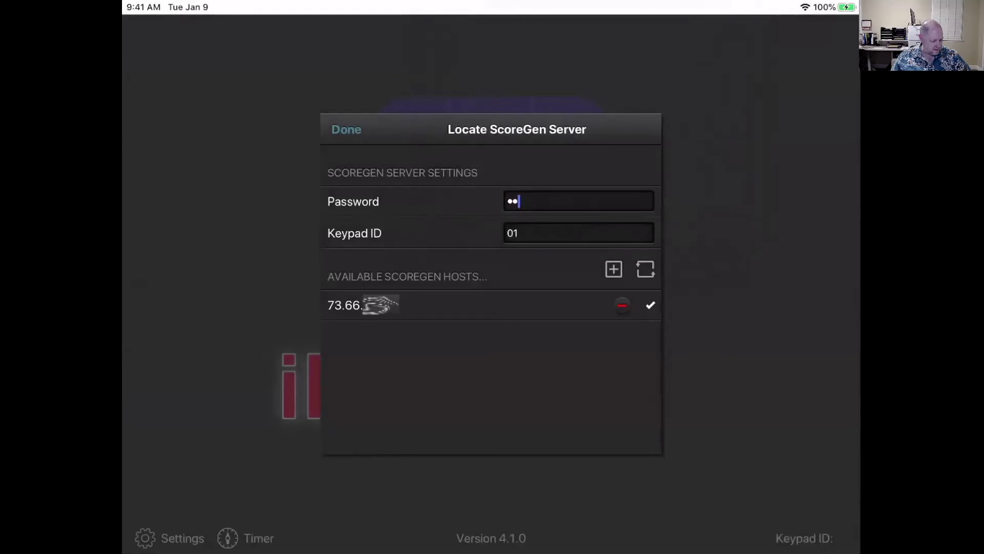
{"action": "type", "text": "**"}
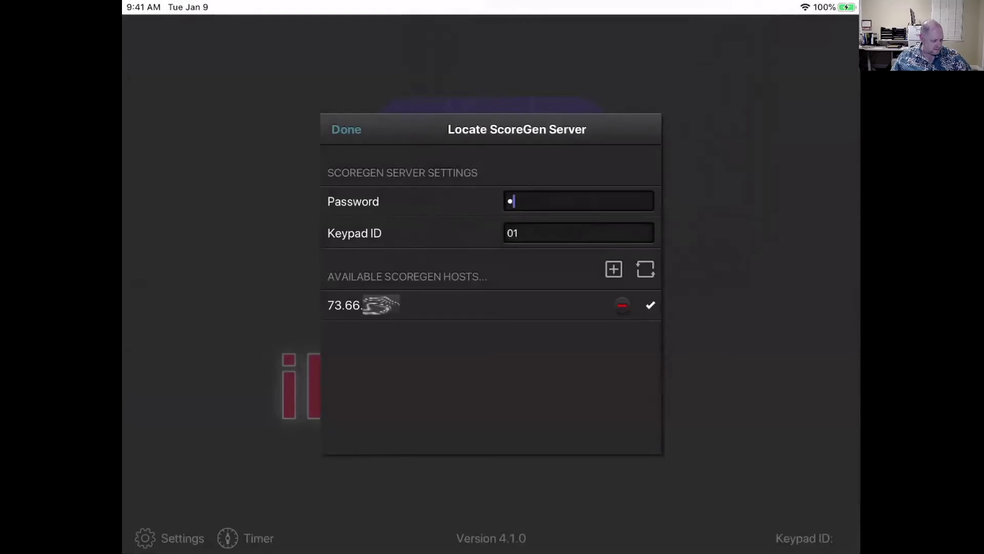
{"action": "type", "text": "****"}
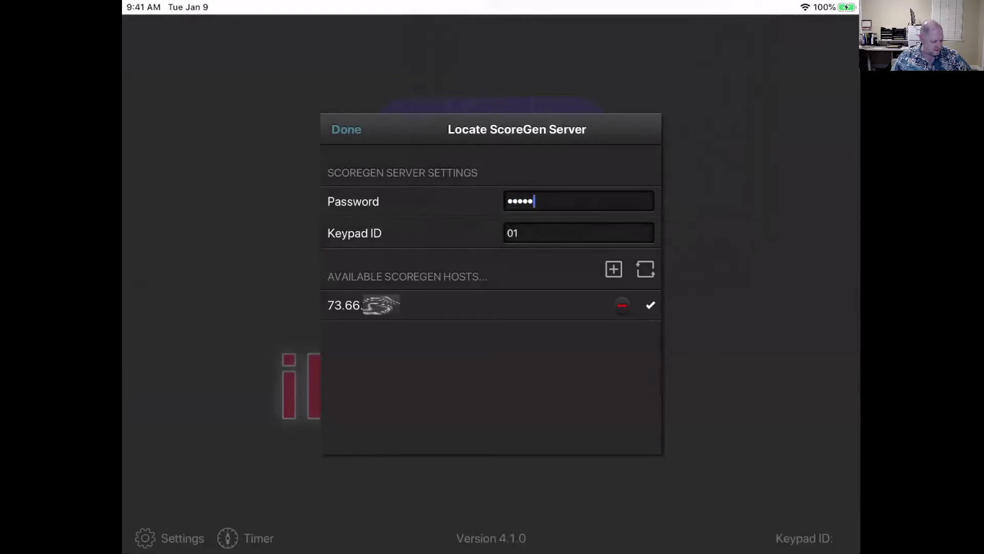
{"action": "type", "text": "*"}
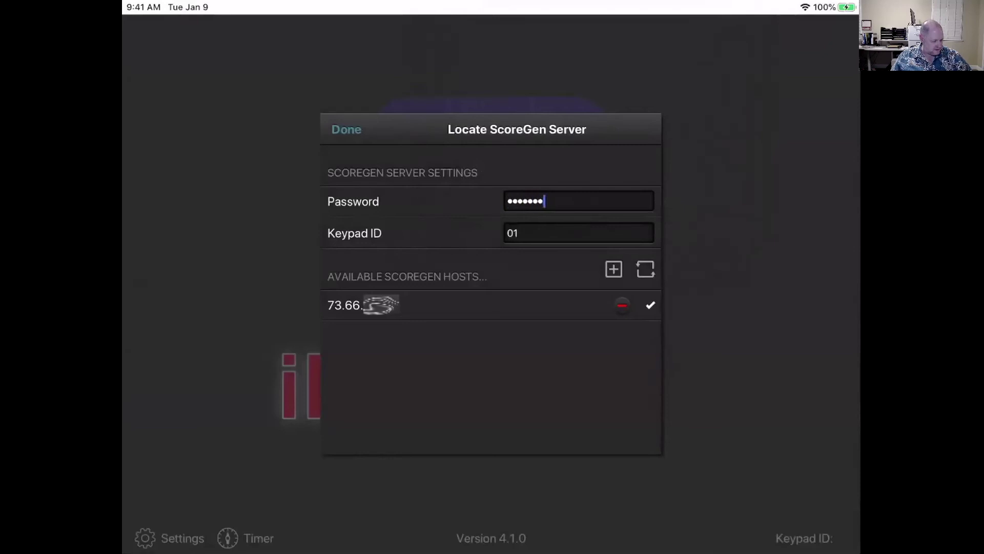
{"action": "type", "text": "***"}
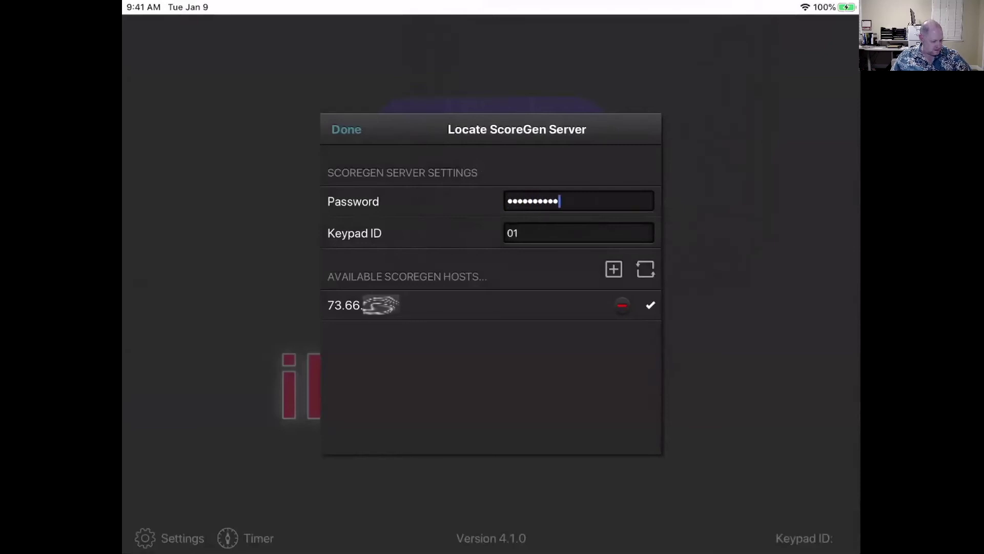
{"action": "type", "text": "*"}
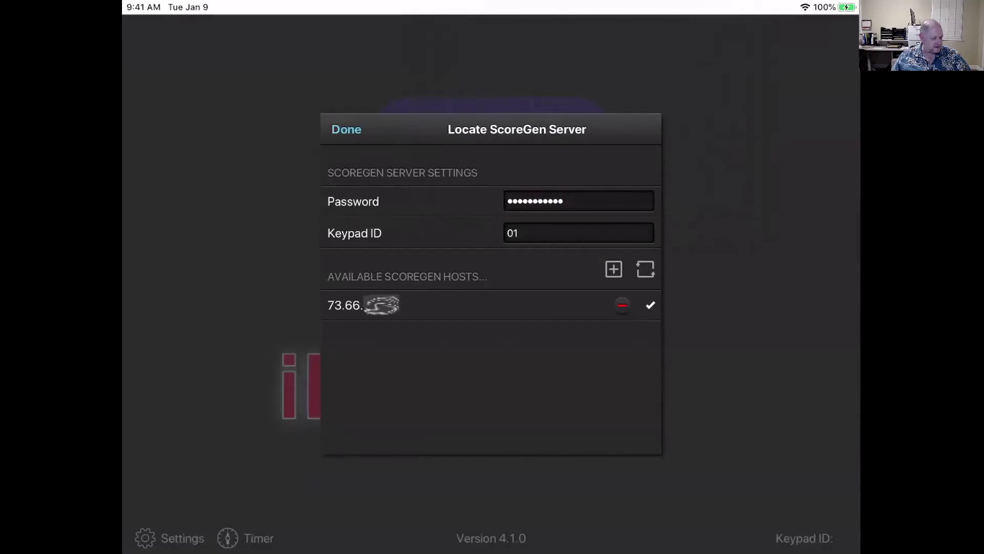
- Apply the Locate ScoreGen Server settings so iKeypad connects to ScoreGen as keypad 01
{"action": "left_click", "coordinate": [346, 129]}
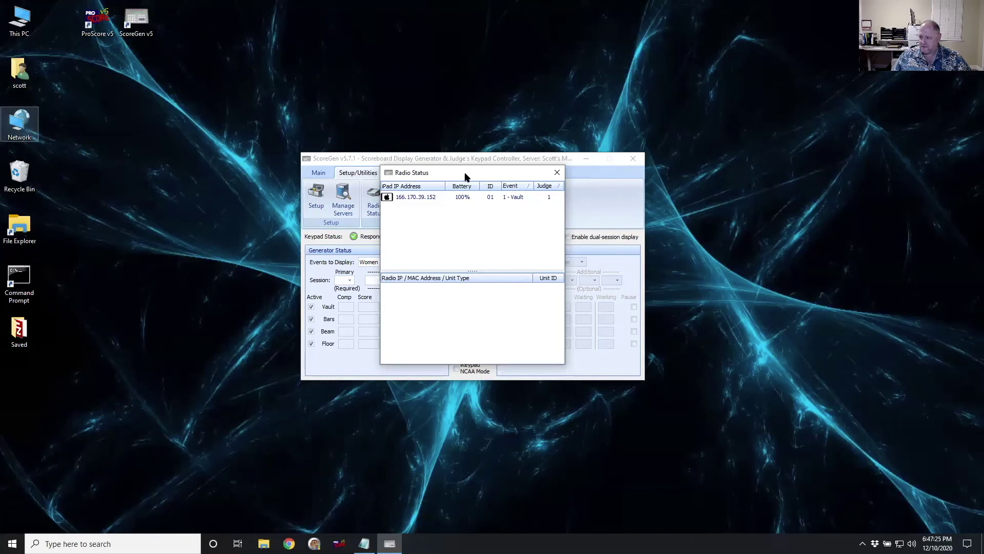
- Drag the Radio Status window to the right of the main ScoreGen window
{"action": "left_click_drag", "start_coordinate": [466, 176], "coordinate": [741, 182]}
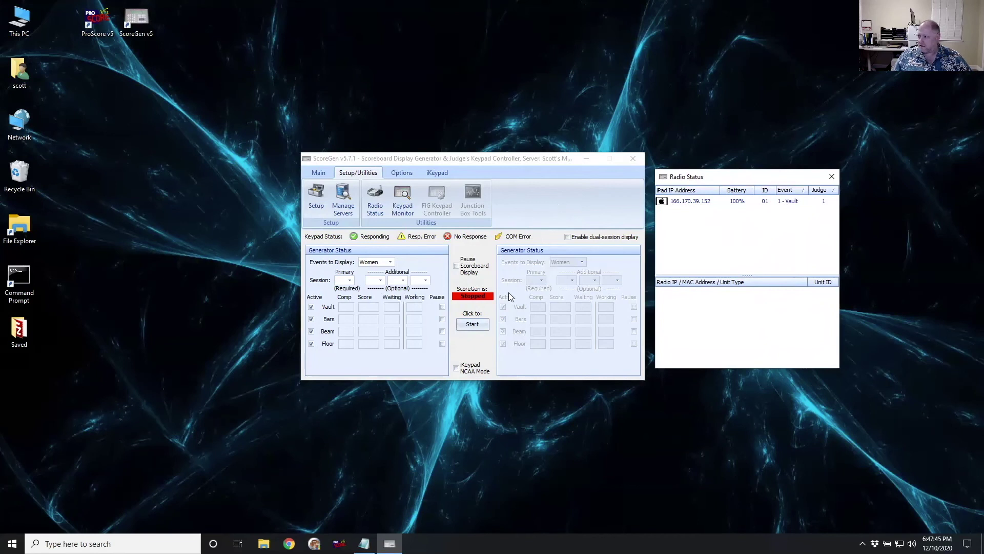
- Set Primary Session to 1 and start the scoreboard generator
{"action": "left_click", "coordinate": [350, 281]}
{"action": "left_click", "coordinate": [344, 289]}
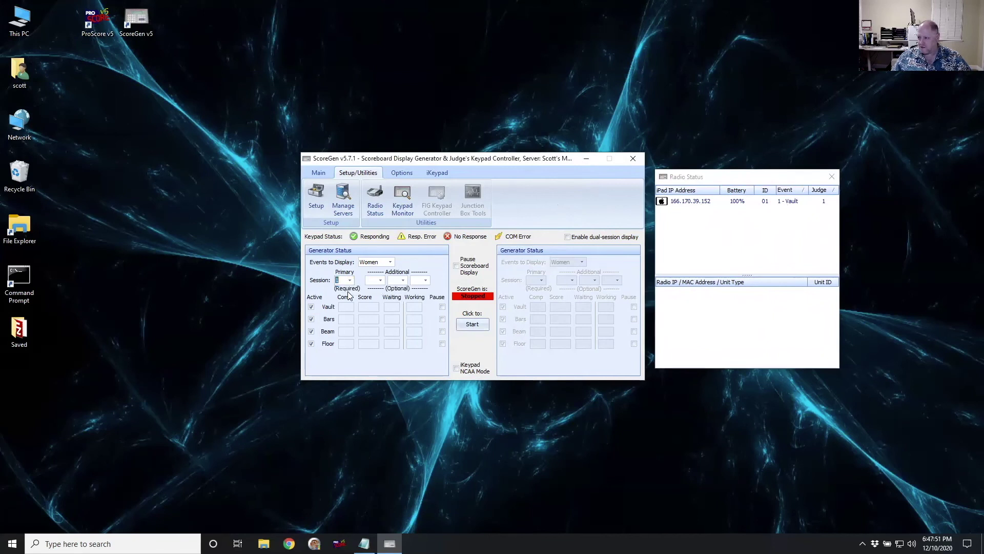
{"action": "left_click", "coordinate": [478, 326]}
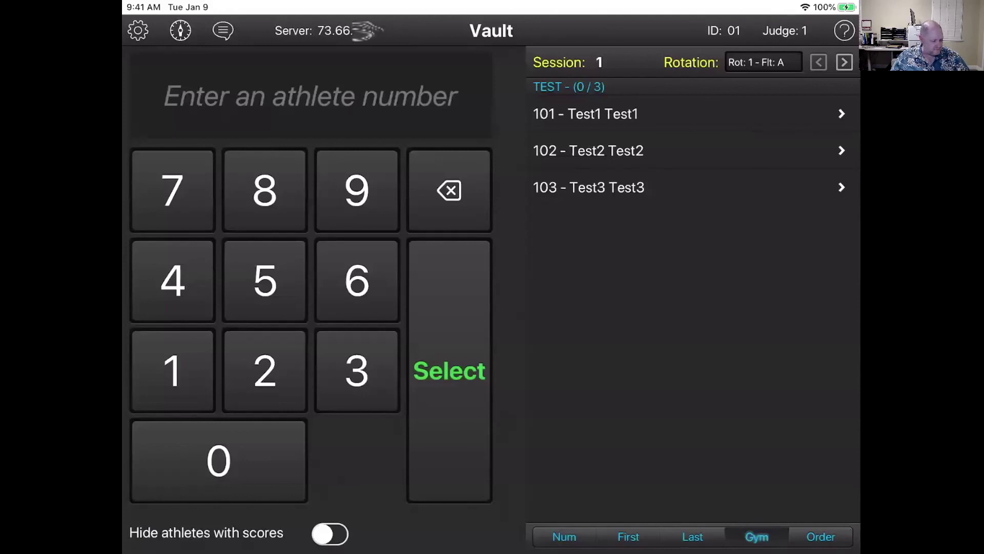
- Select athlete 102 for Vault scoring after clearing a mistyped athlete number
{"action": "left_click", "coordinate": [172, 370]}
{"action": "left_click", "coordinate": [219, 460]}
{"action": "left_click", "coordinate": [172, 370]}
{"action": "left_click", "coordinate": [449, 190]}
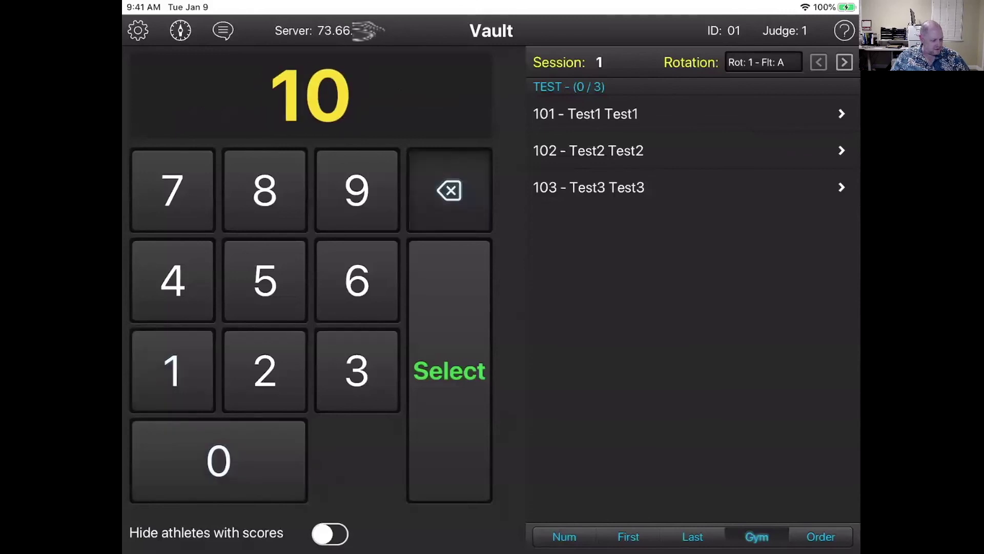
{"action": "left_click", "coordinate": [449, 190]}
{"action": "left_click", "coordinate": [587, 150]}
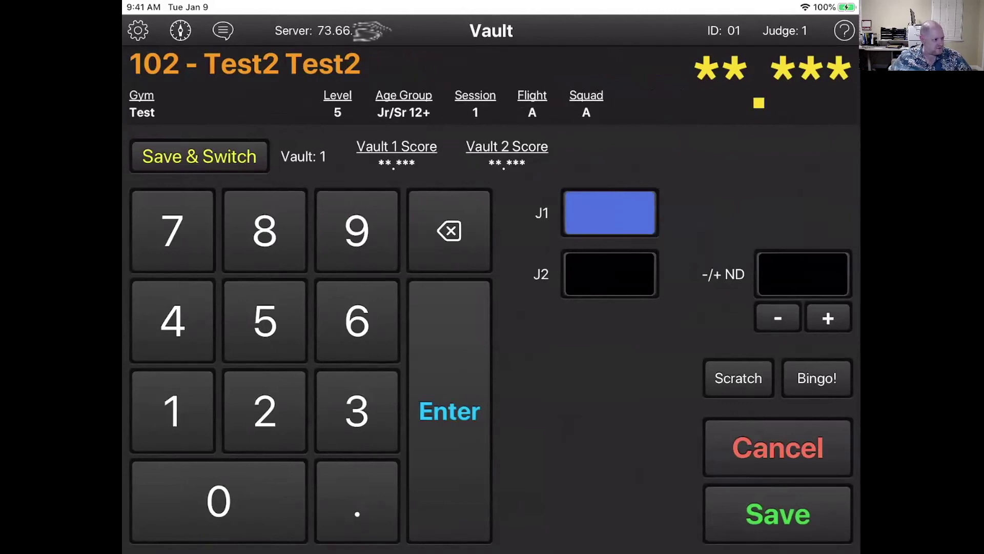
- Enter J1 9.600 and J2 9.800, then save the 9.700 Vault score
{"action": "type", "text": "96"}
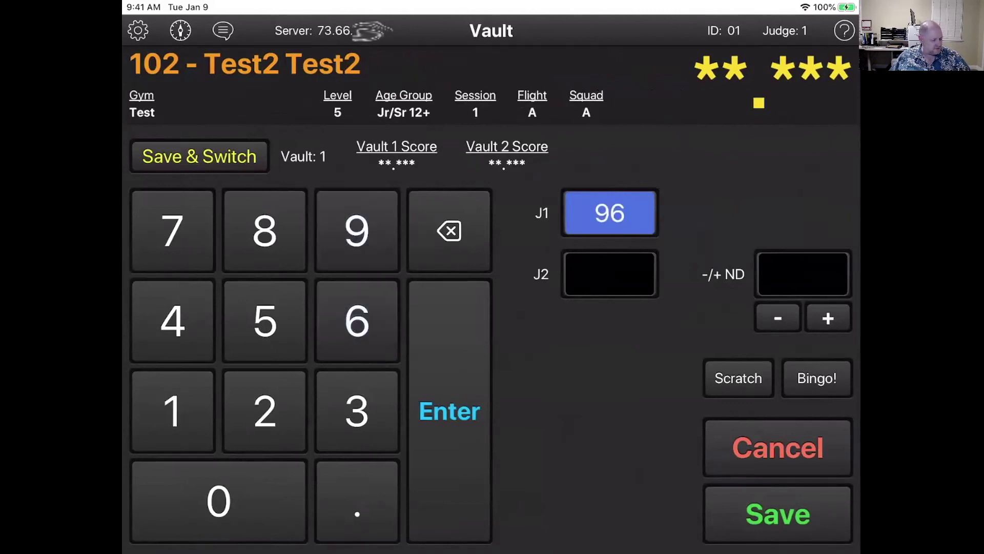
{"action": "key", "text": "Return"}
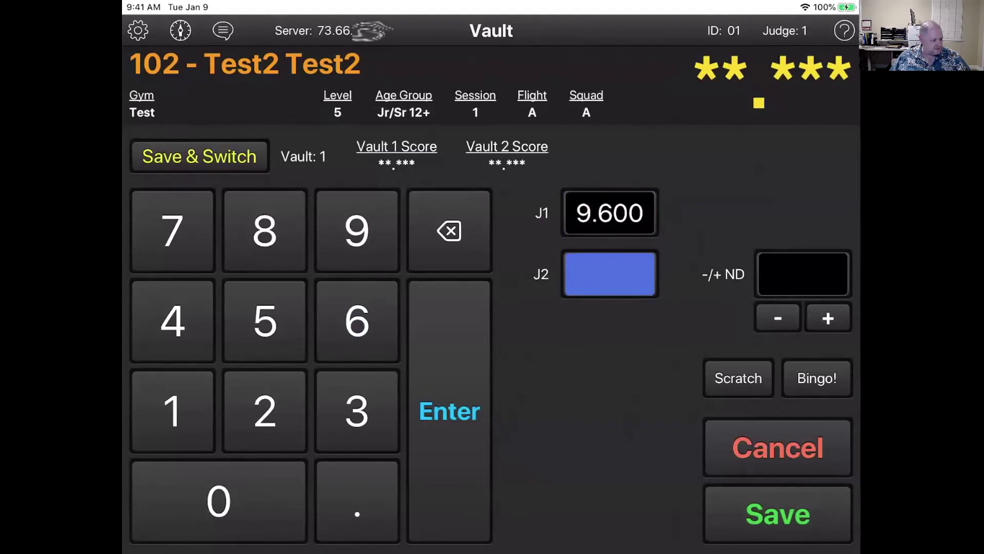
{"action": "type", "text": "98"}
{"action": "key", "text": "Return"}
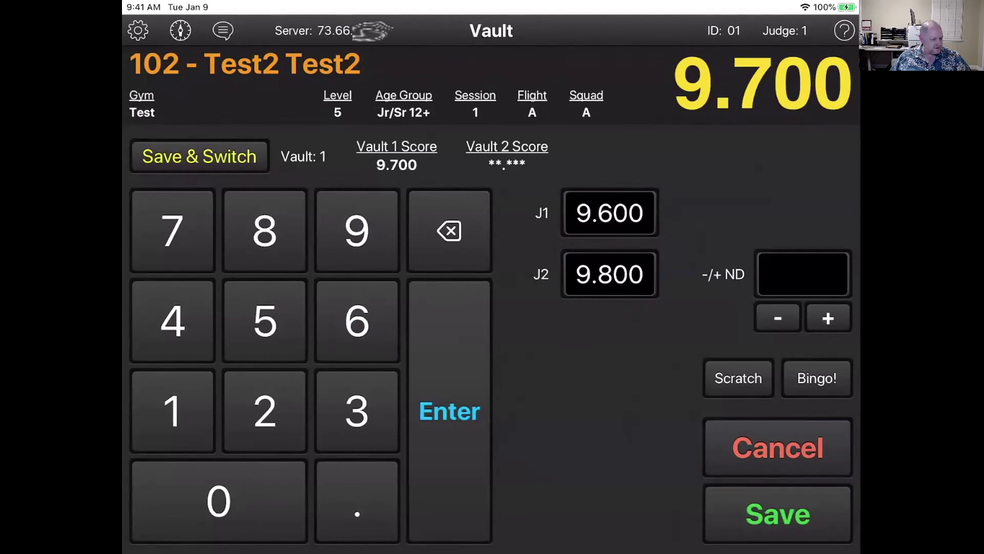
{"action": "left_click", "coordinate": [778, 514]}
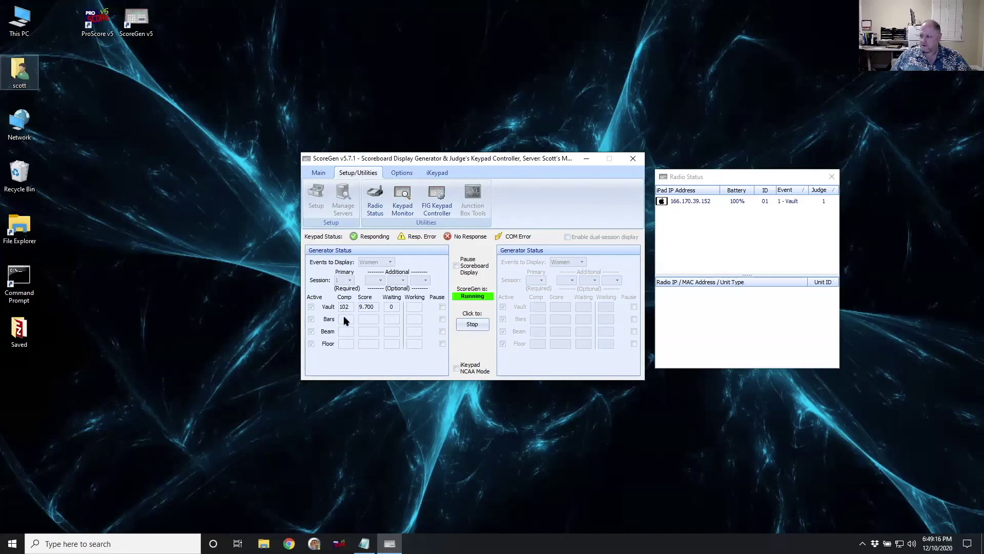
{"action": "left_click", "coordinate": [481, 326]}
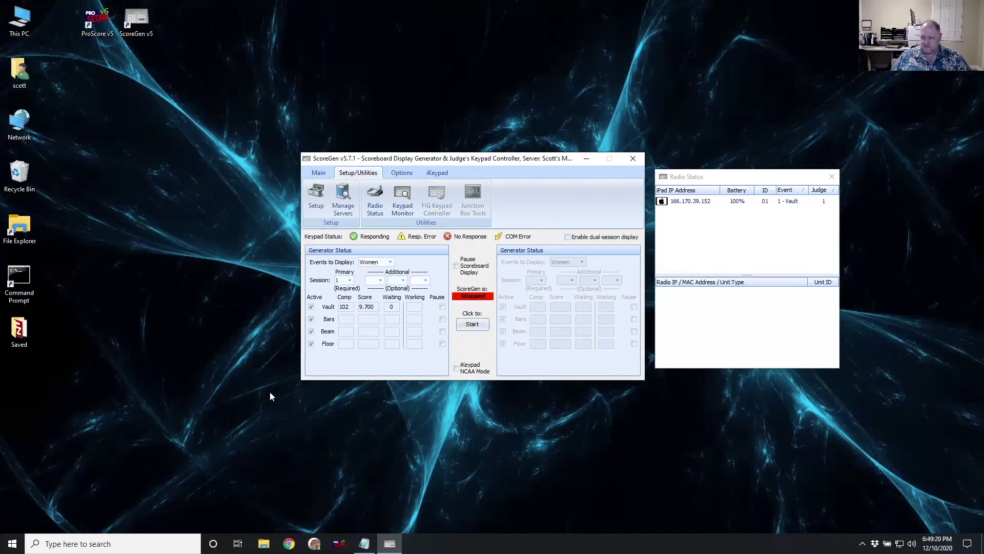
{"action": "left_click", "coordinate": [316, 197]}
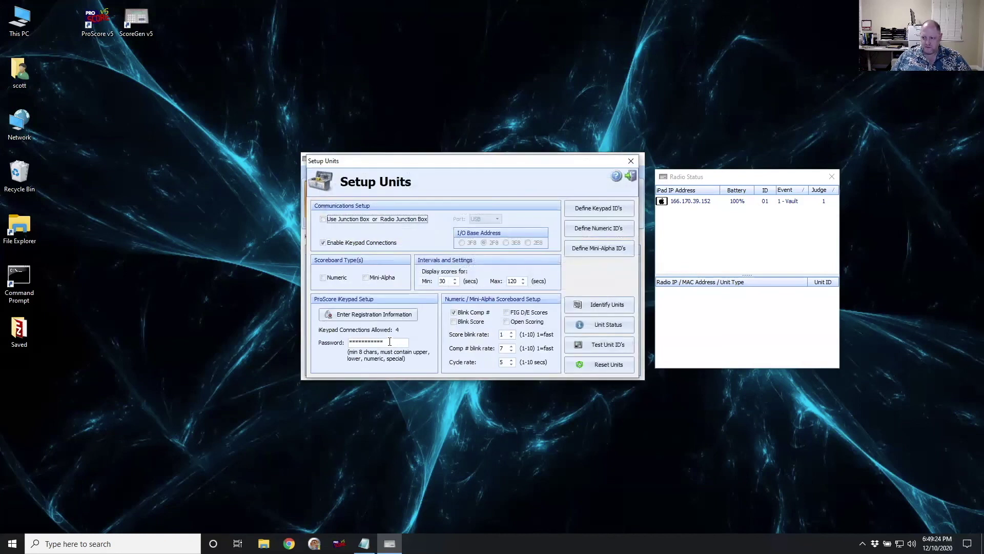
{"action": "left_click", "coordinate": [599, 208]}
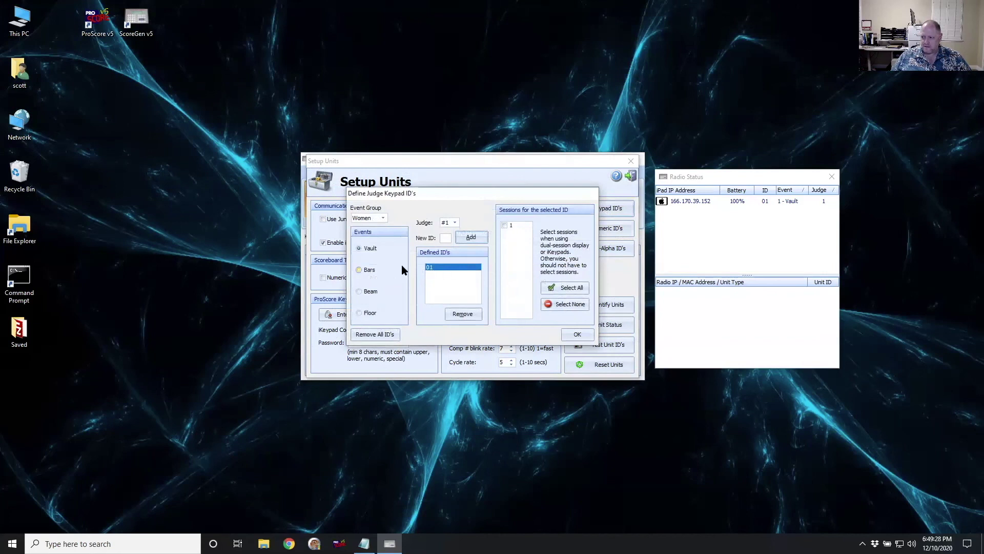
{"action": "left_click", "coordinate": [582, 335]}
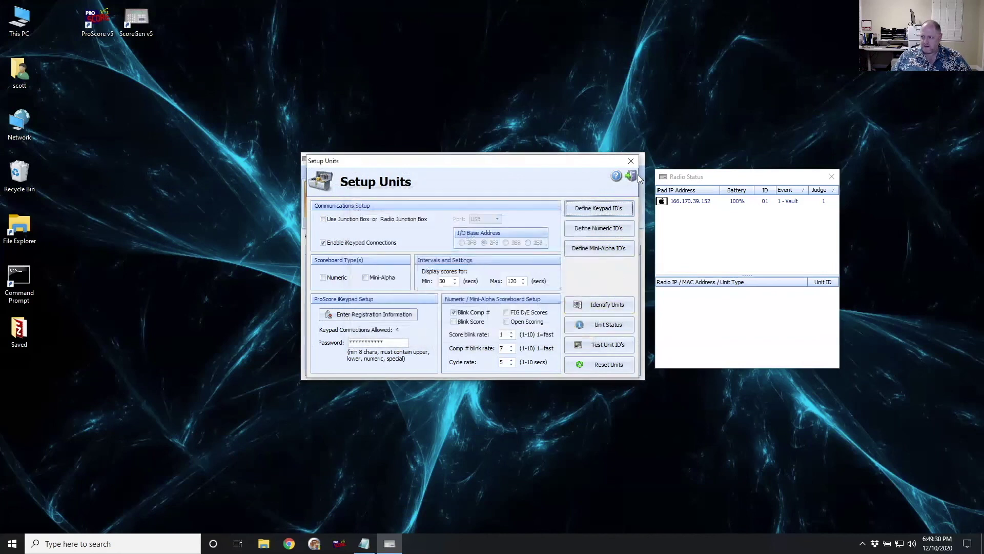
{"action": "left_click", "coordinate": [631, 161]}
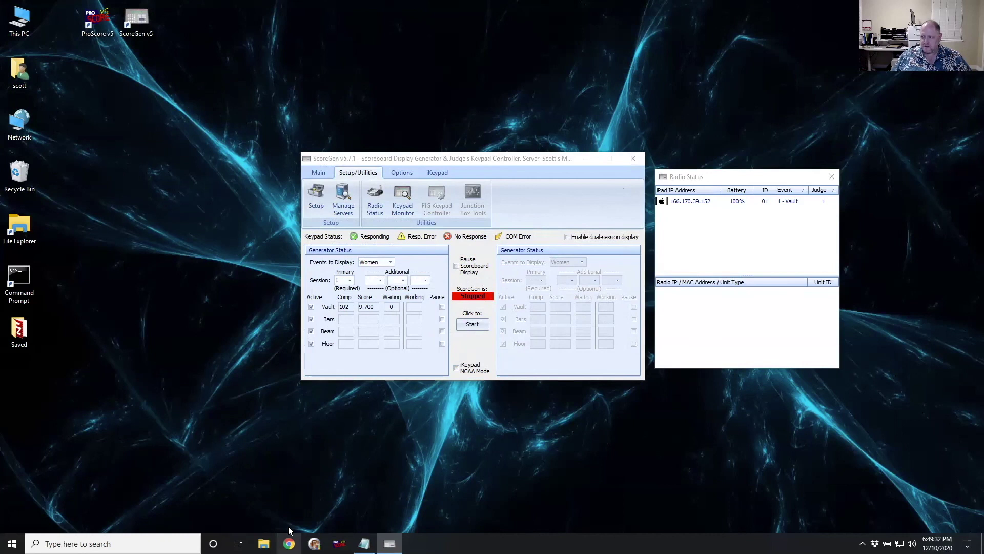
- Open Chrome and browse to whatismyipaddress.com
{"action": "left_click", "coordinate": [289, 542]}
{"action": "left_click", "coordinate": [249, 77]}
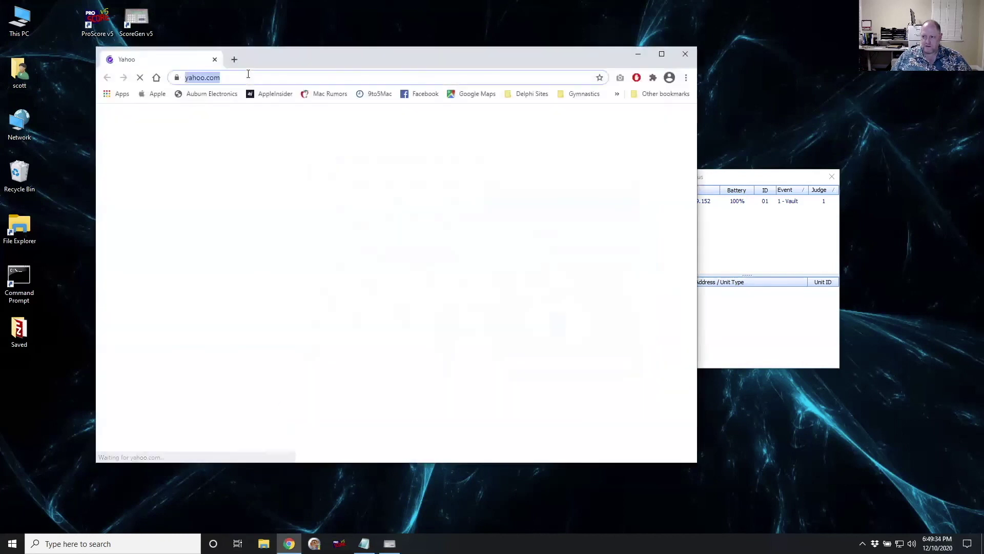
{"action": "type", "text": "what"}
{"action": "key", "text": "Return"}
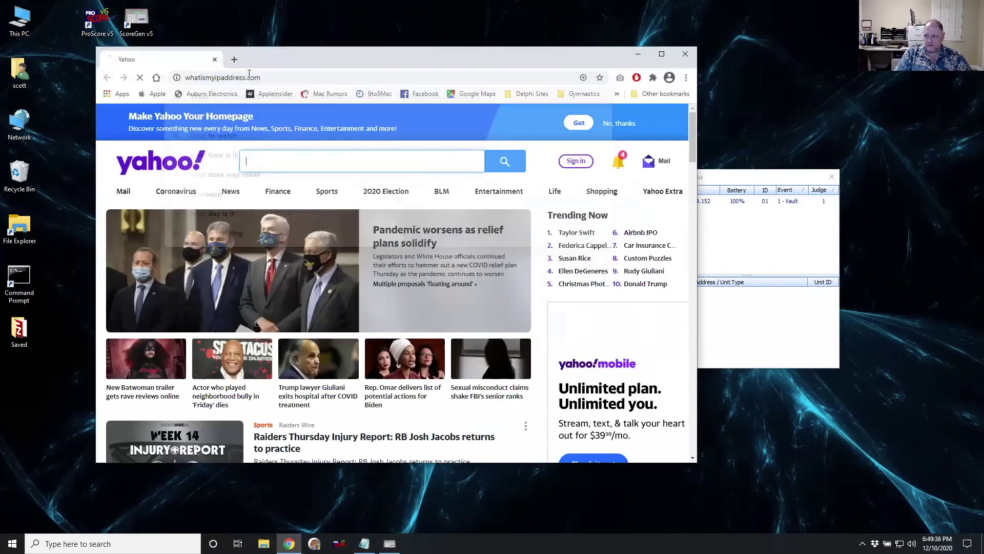